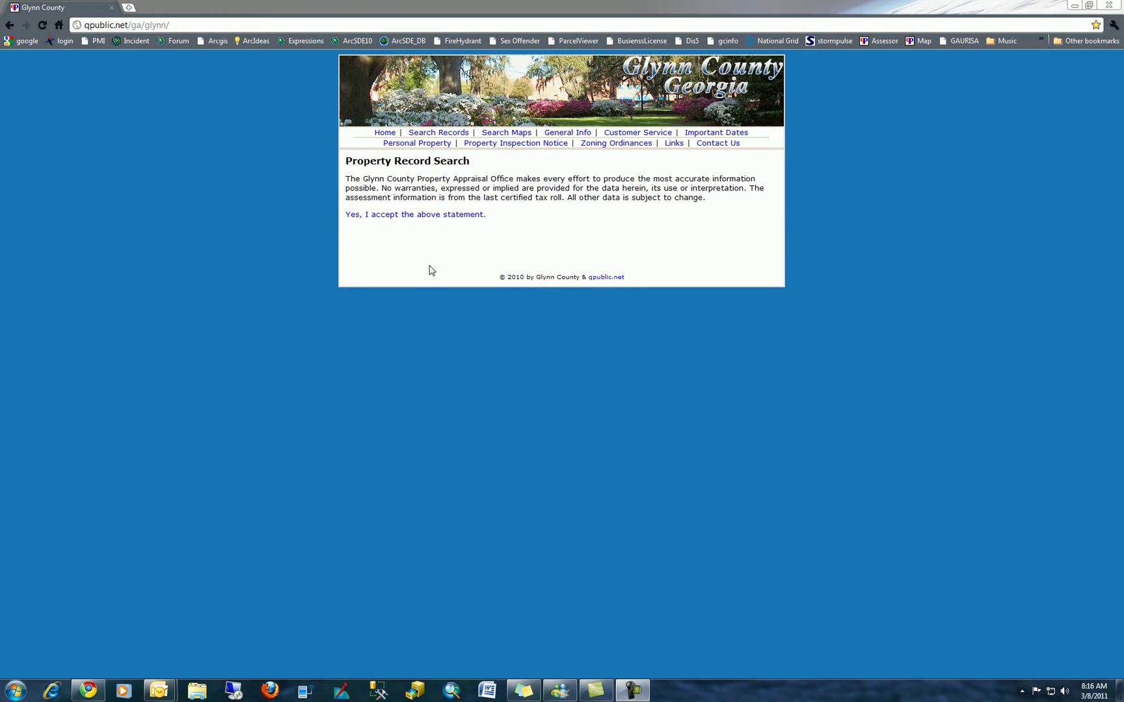
- Accept the qPublic disclaimer statement and dismiss the Outlook new-mail alert
click(428, 215)
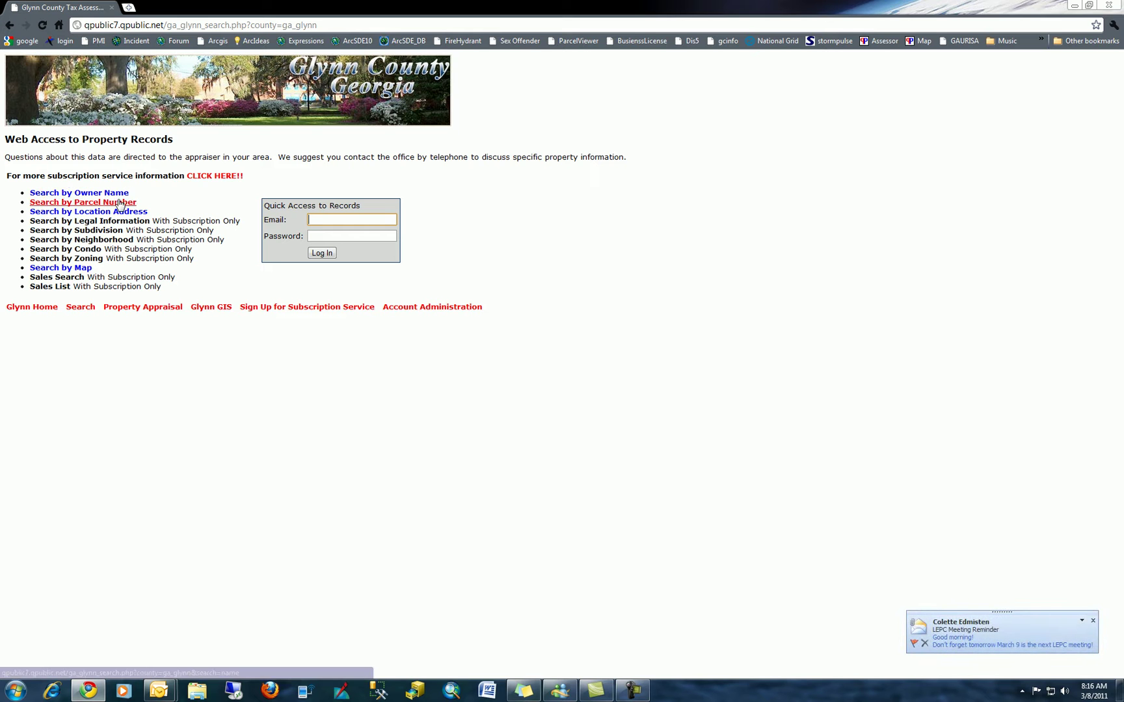
click(1093, 620)
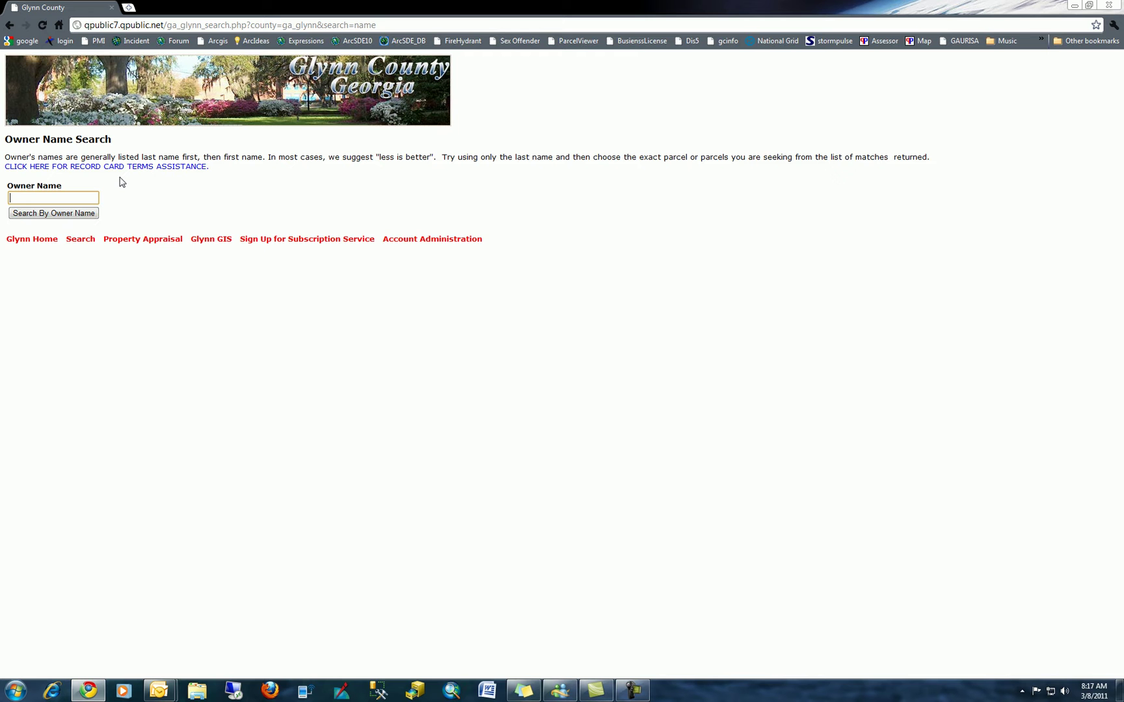
- Search owners named 'Glynn' and show the next 50 matching parcels
text(Glynn)
key(Escape)
click(78, 220)
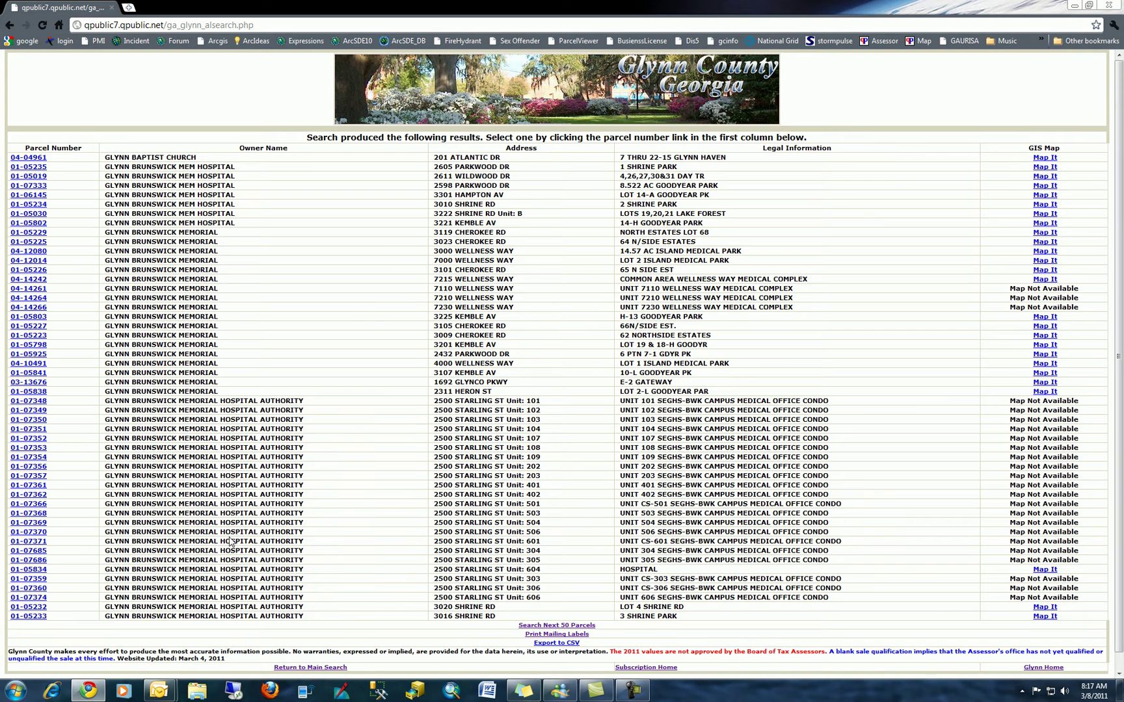
click(550, 625)
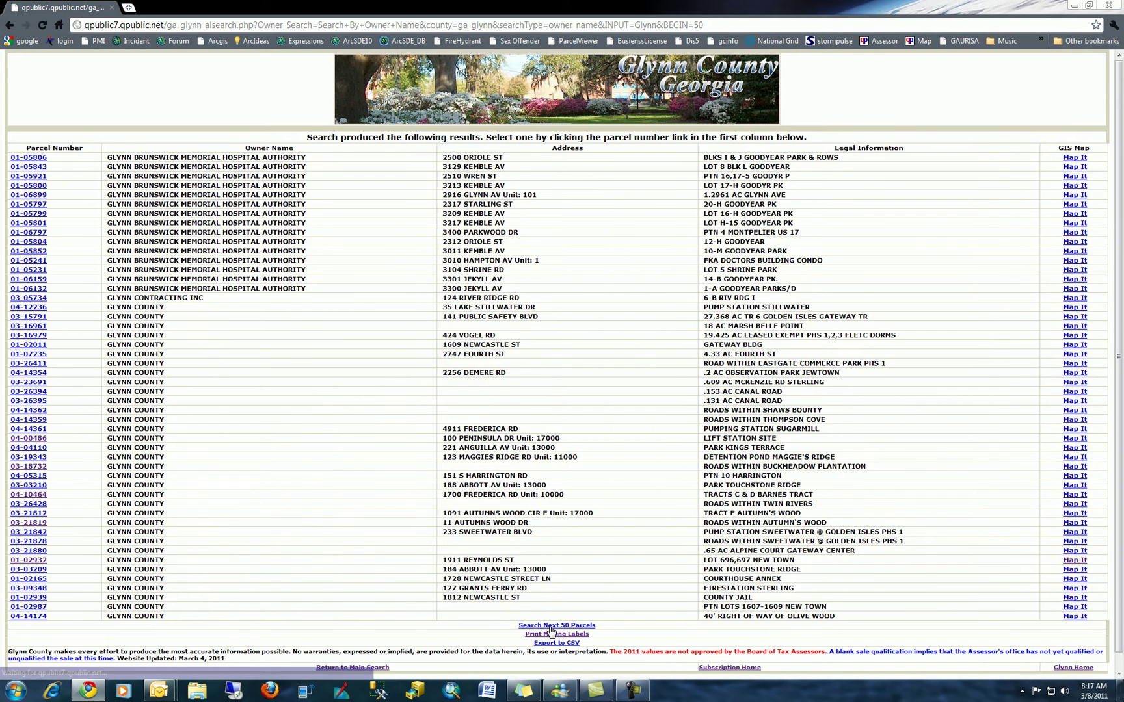
- Return to the Owner Name Search form and change the owner name to 'Glynn County'
click(9, 26)
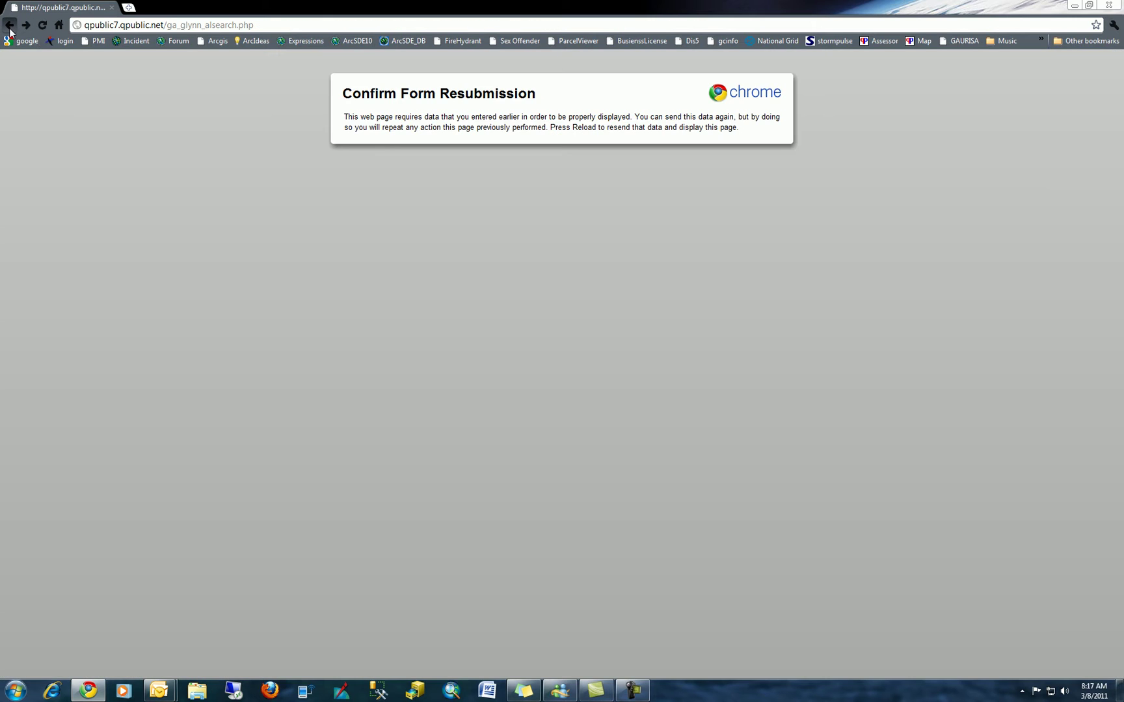
click(10, 26)
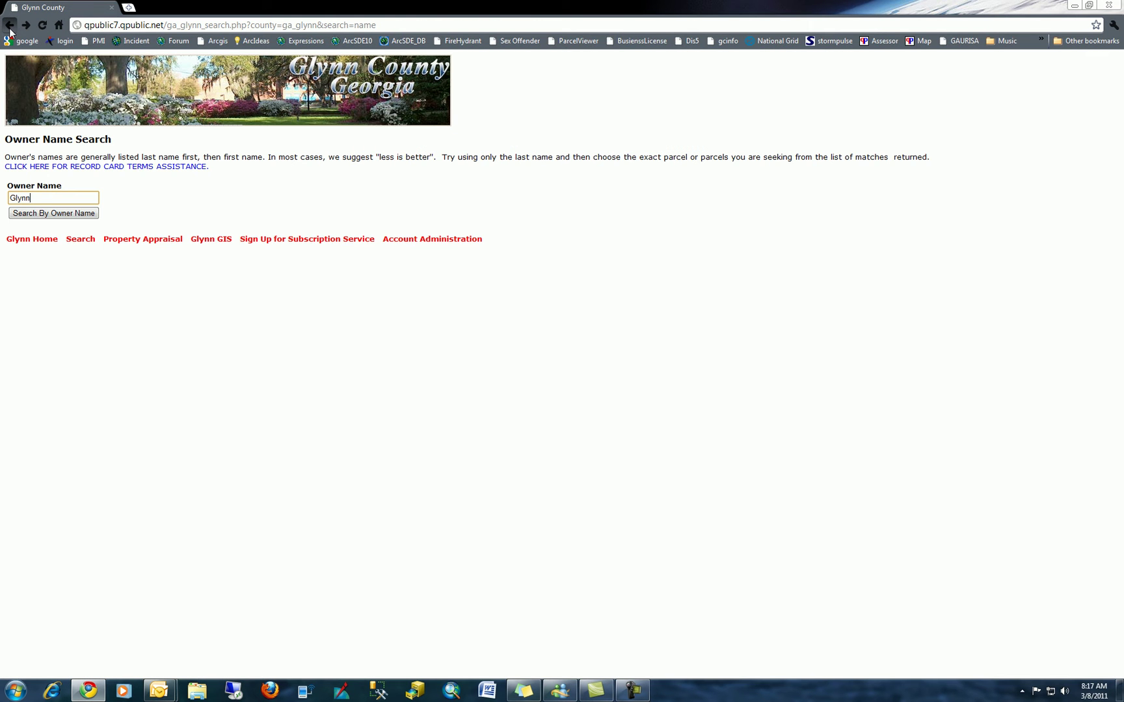
click(37, 198)
text(County)
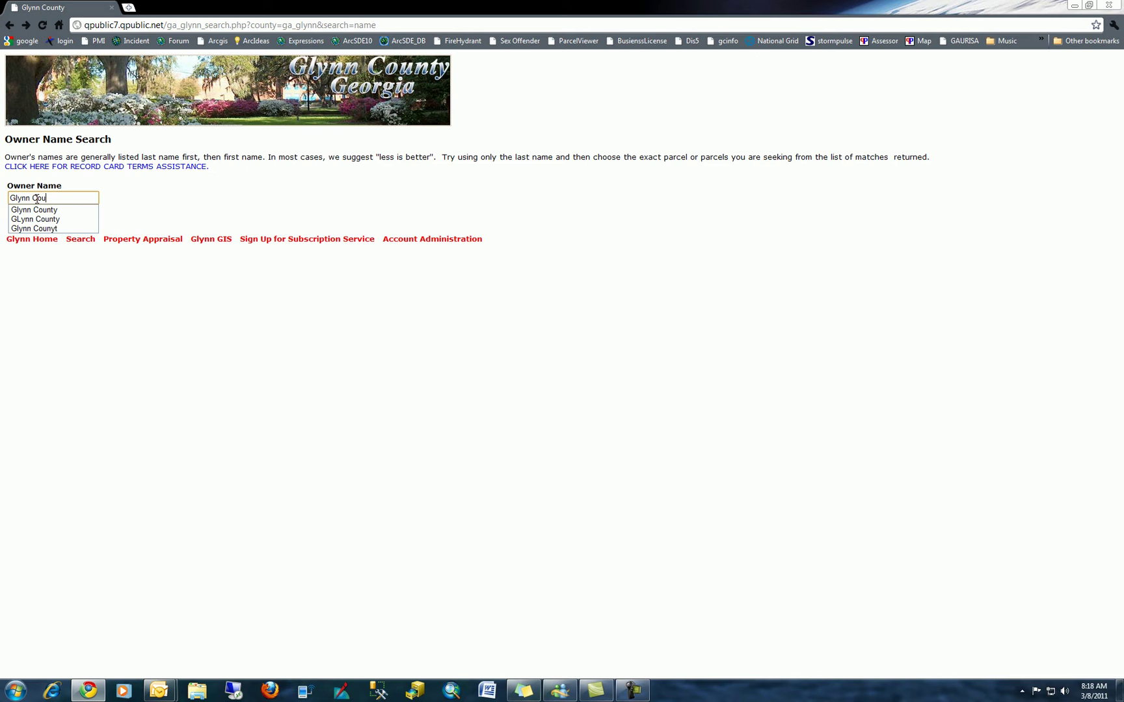
click(163, 221)
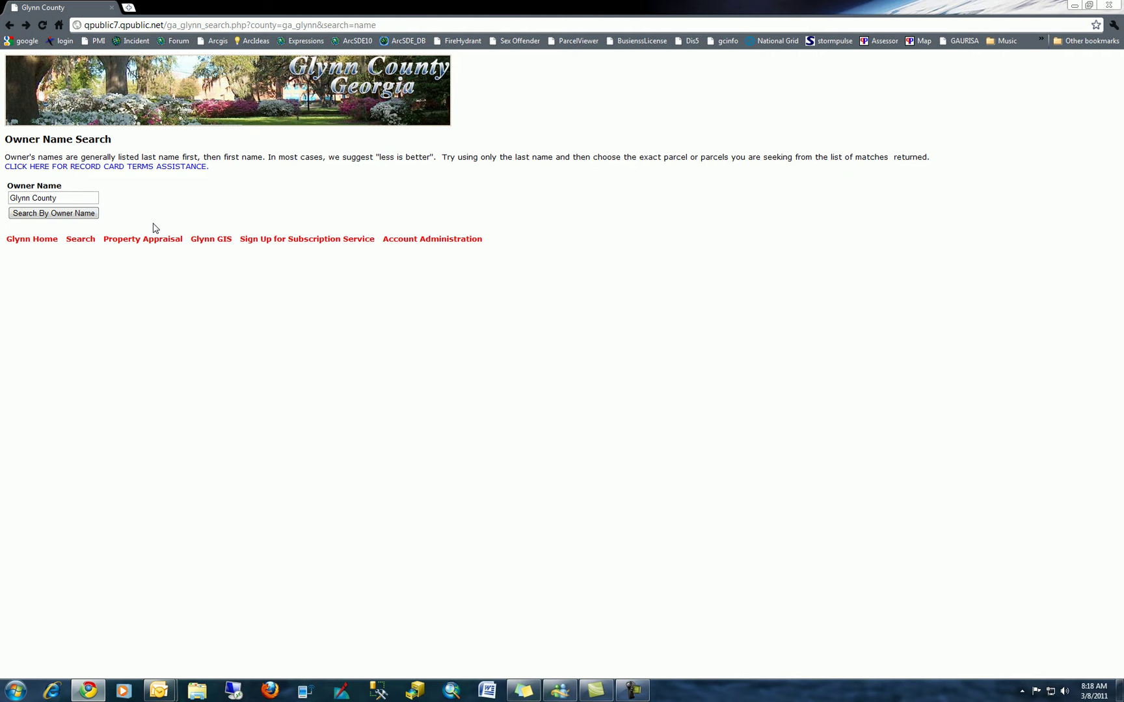
- Run the owner name search for 'Glynn County' to list its parcels with addresses and legal descriptions
click(80, 214)
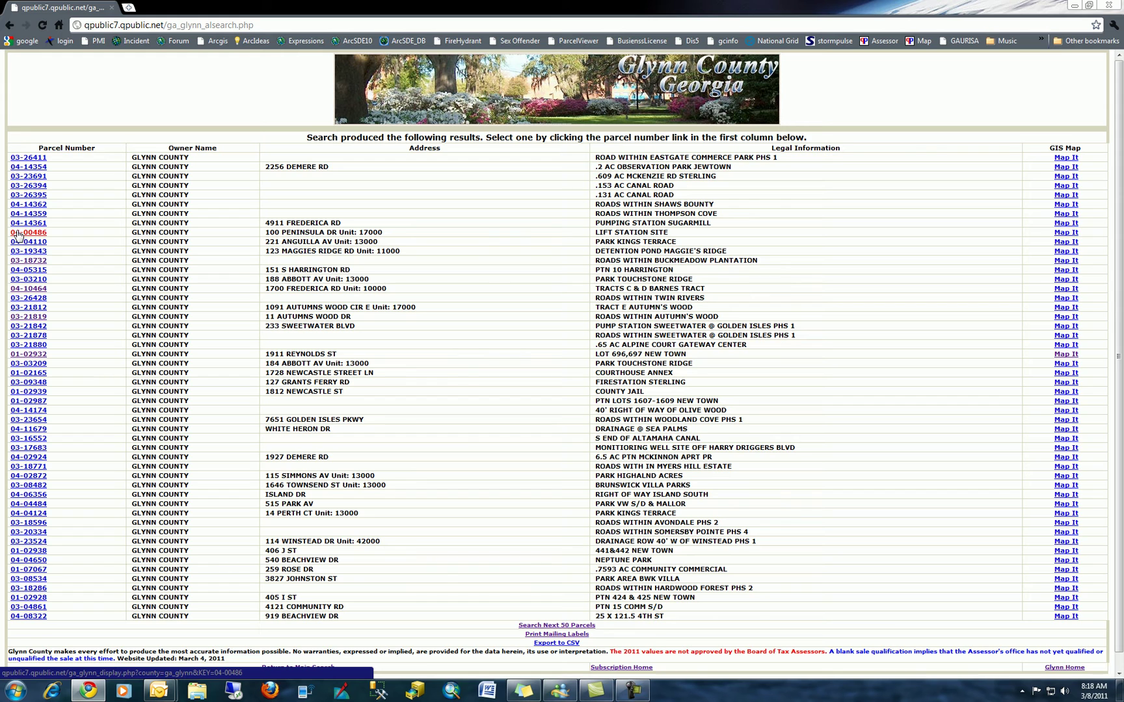
- Open parcel 04-00486, the Glynn County lift station site in Sea Palms valued at $500
click(19, 233)
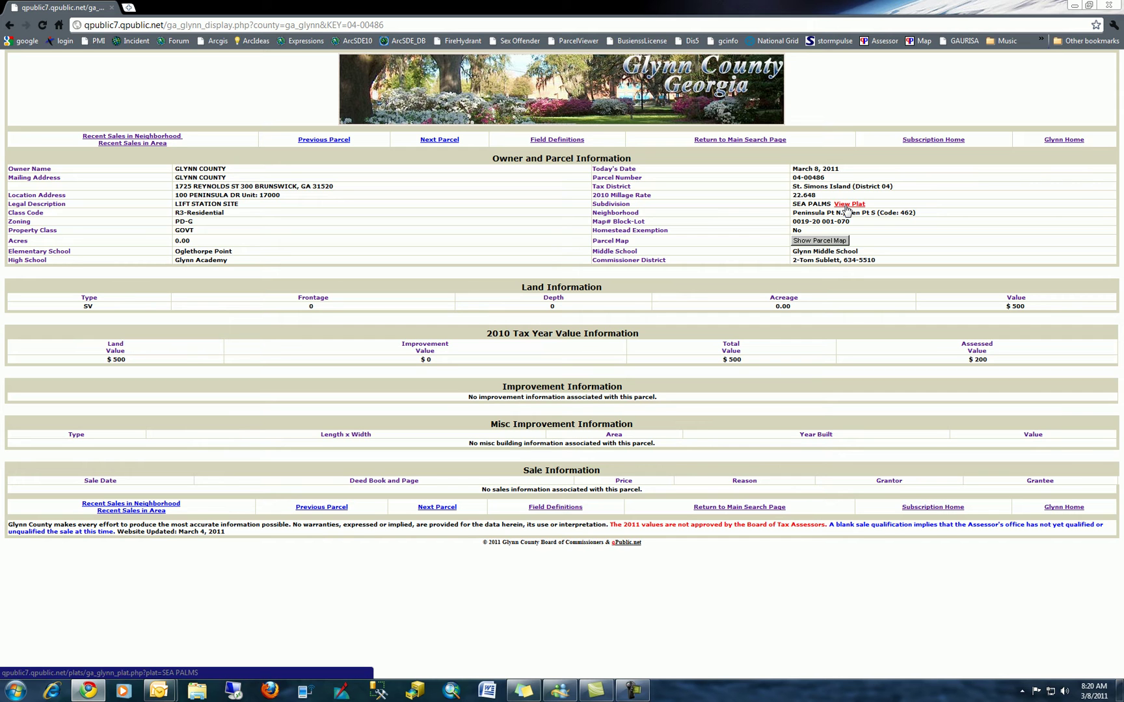
- View the Sea Palms subdivision plat, then close the Plat Map Viewer tab
click(847, 206)
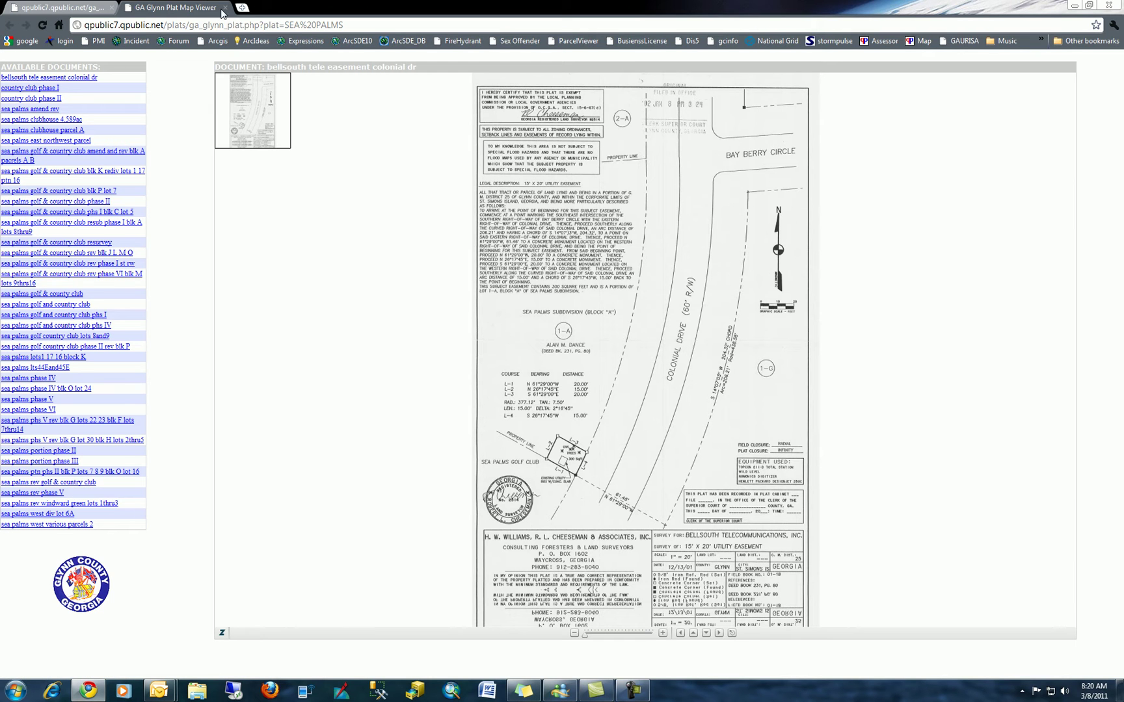
click(224, 7)
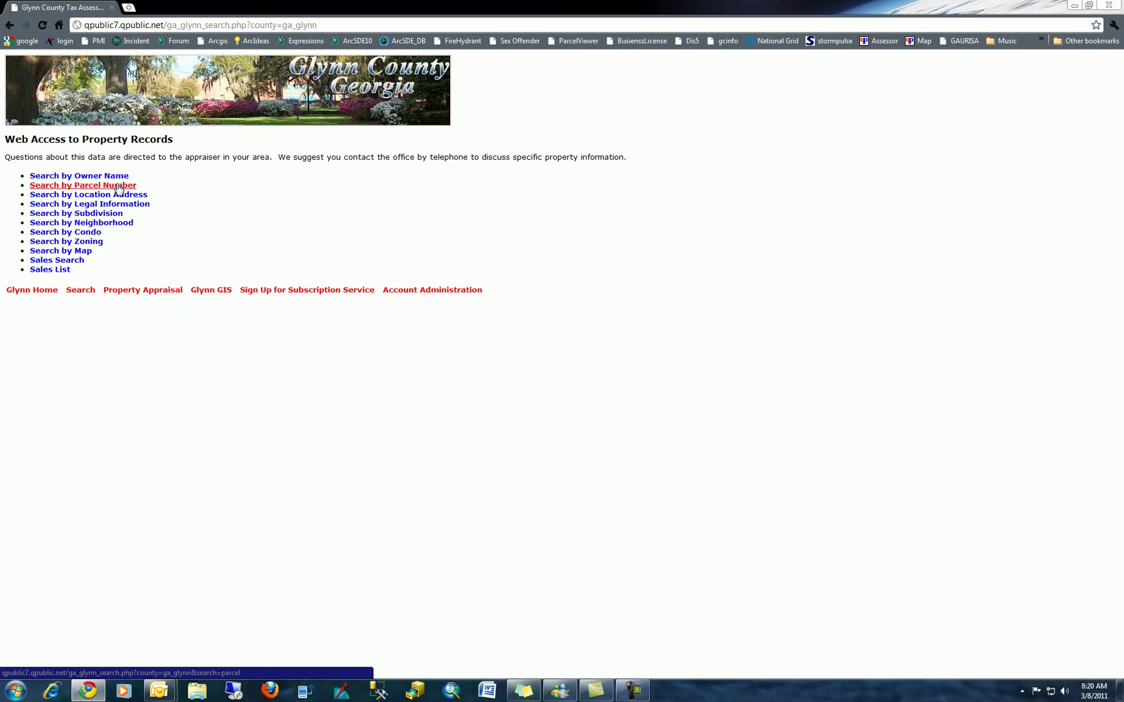
- Fill the Location Address Search with street number 1725, street name Reynolds and street type St
click(119, 197)
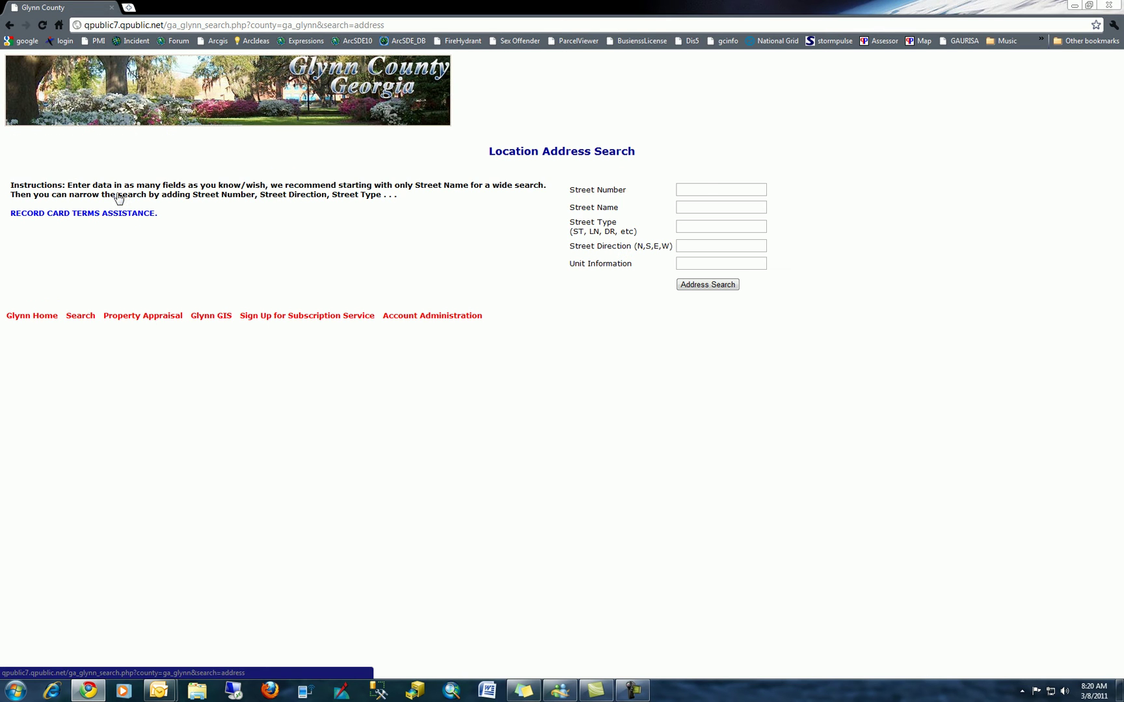
click(705, 189)
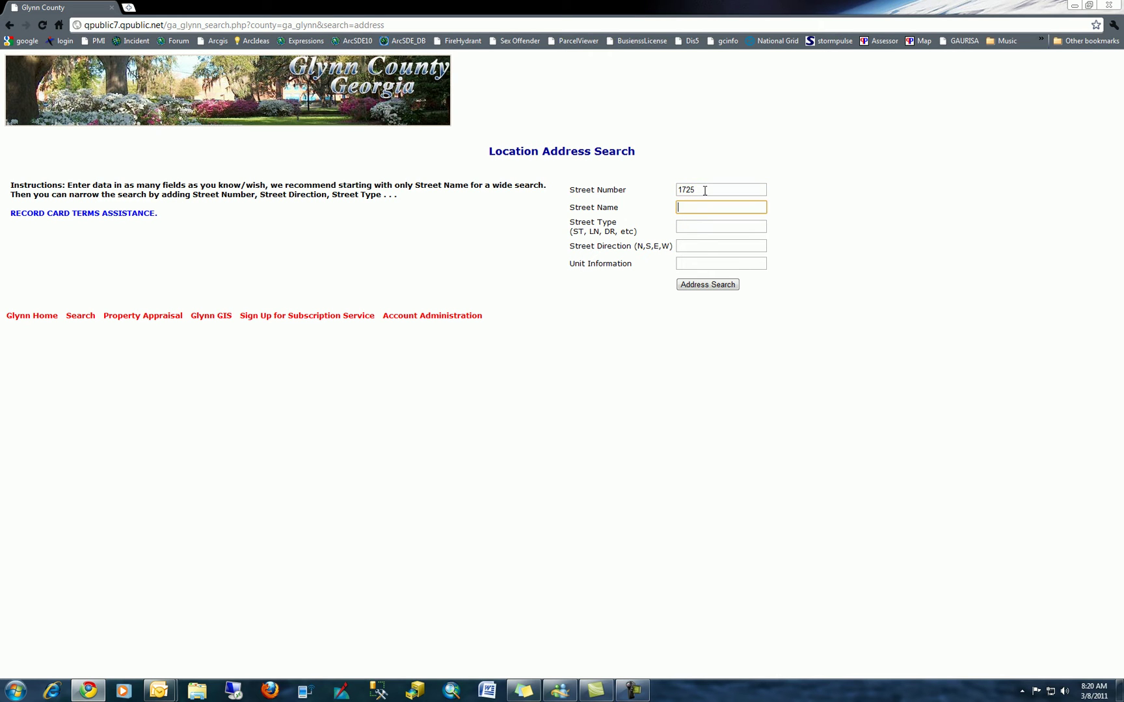
text(Reyn)
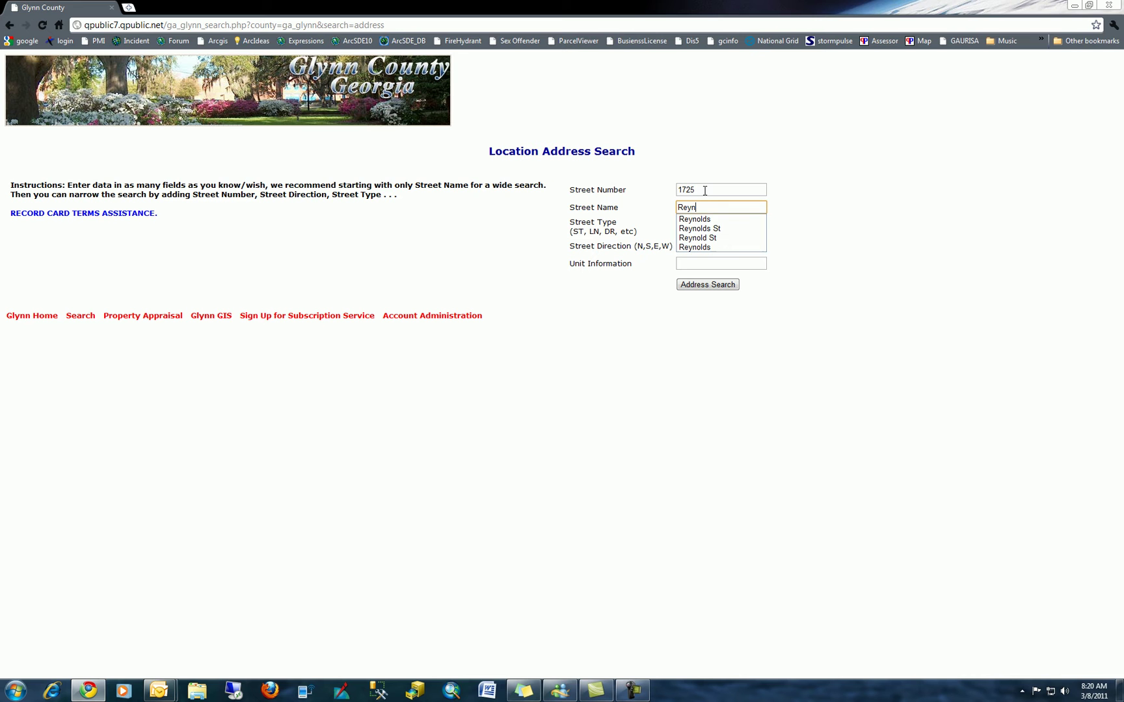
text(olds S)
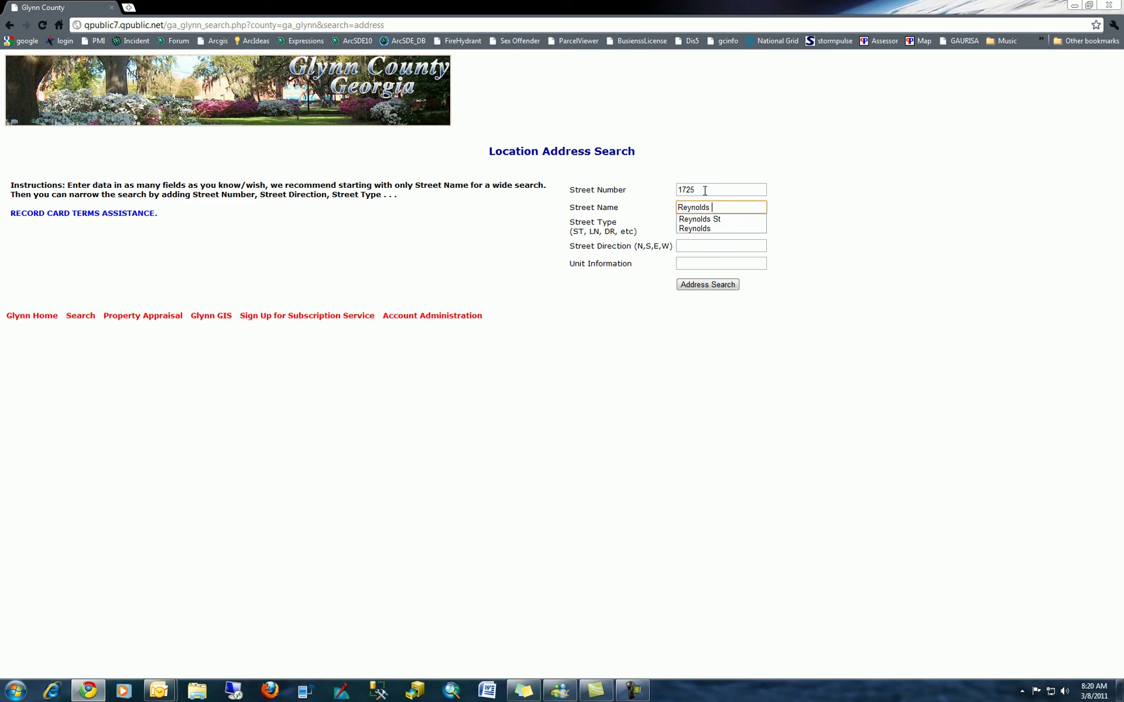
drag(855, 170, 815, 238)
click(768, 252)
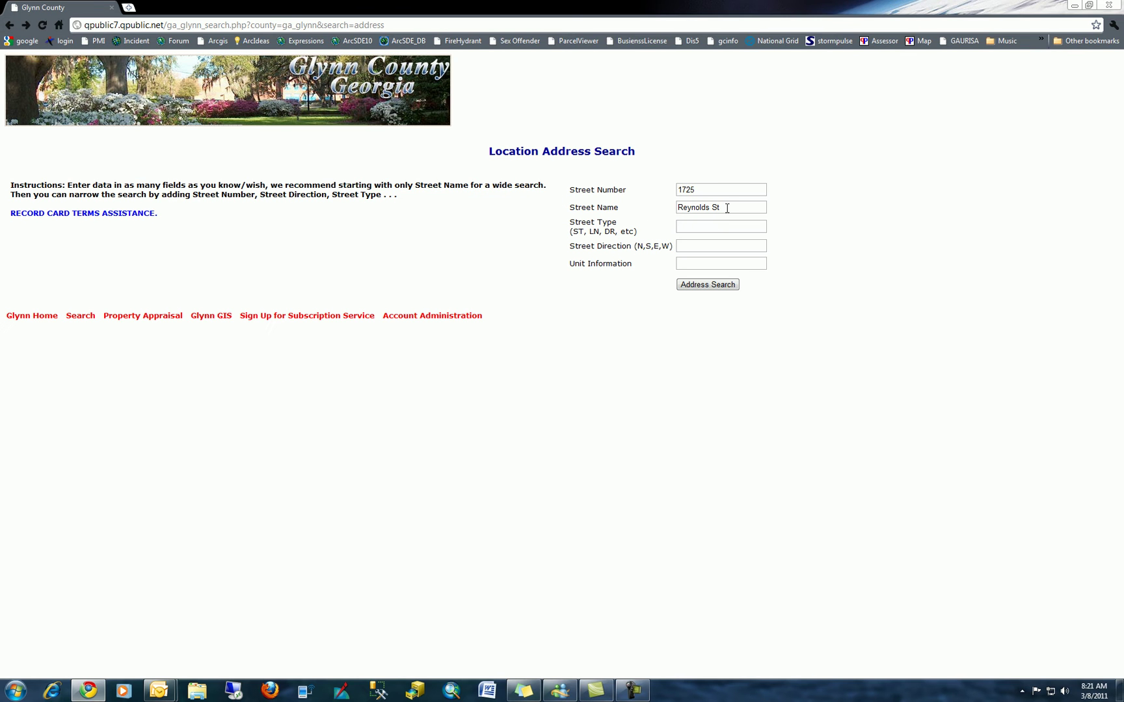
click(727, 207)
key(BackSpace)
key(BackSpace)
key(BackSpace)
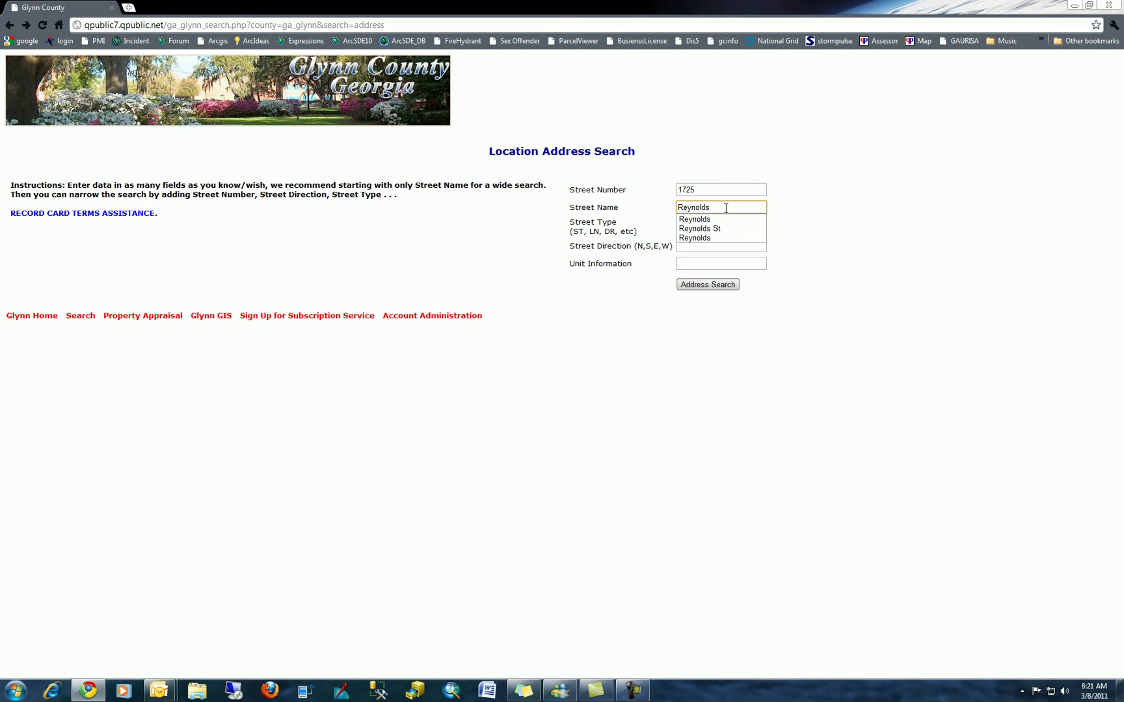
click(815, 204)
click(690, 231)
text(St)
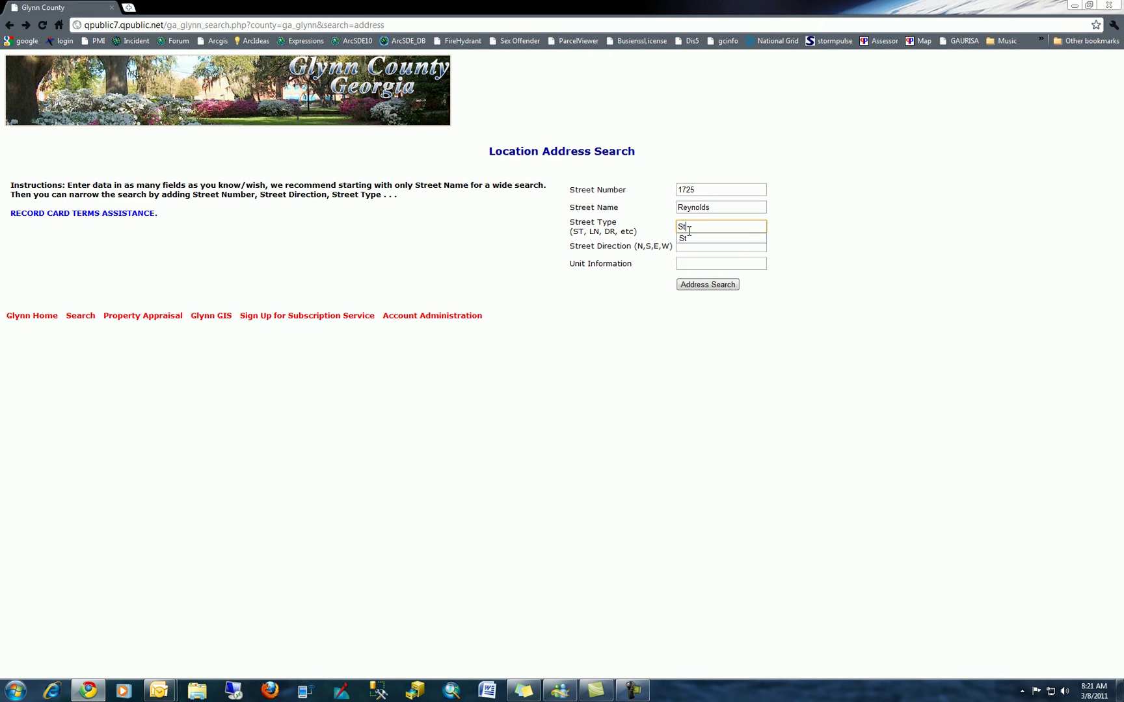
click(818, 232)
click(709, 287)
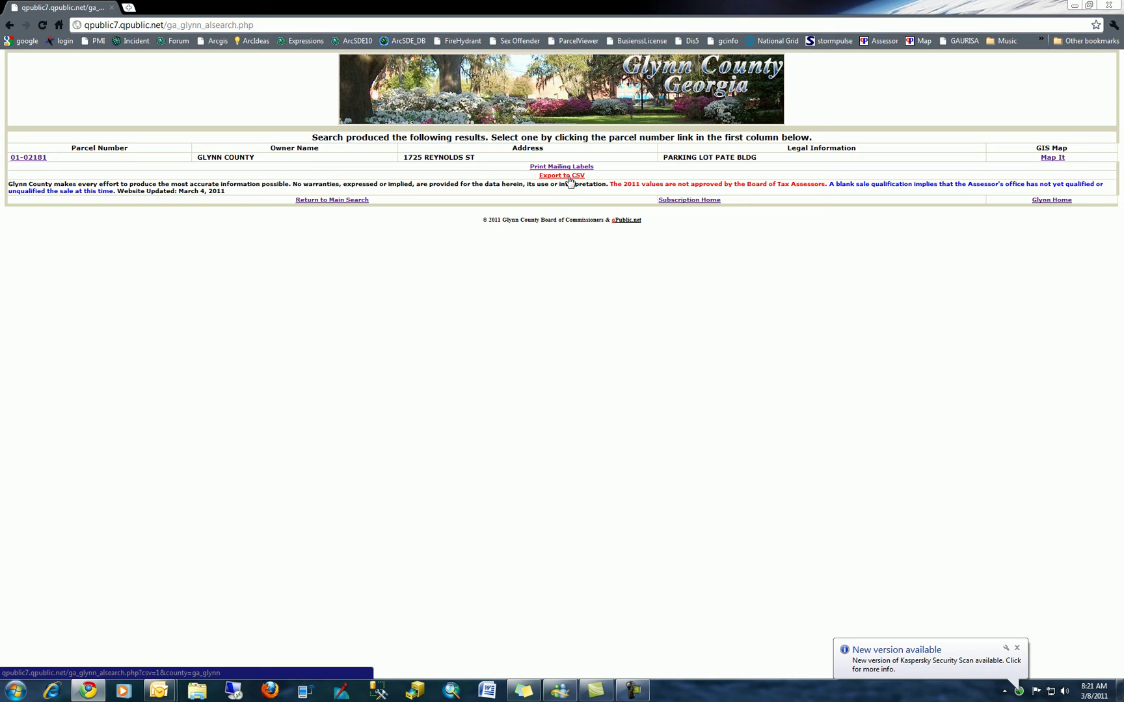
click(569, 177)
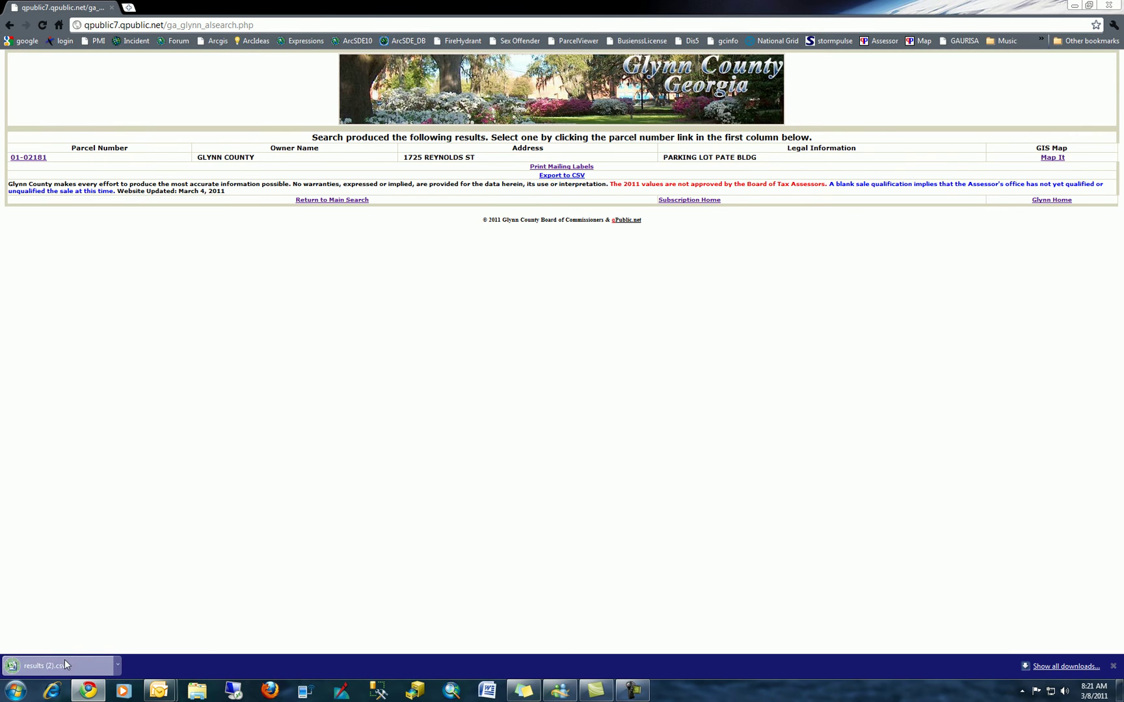
- Open results (2).csv in Excel, widen columns A and D, then close without saving
click(65, 664)
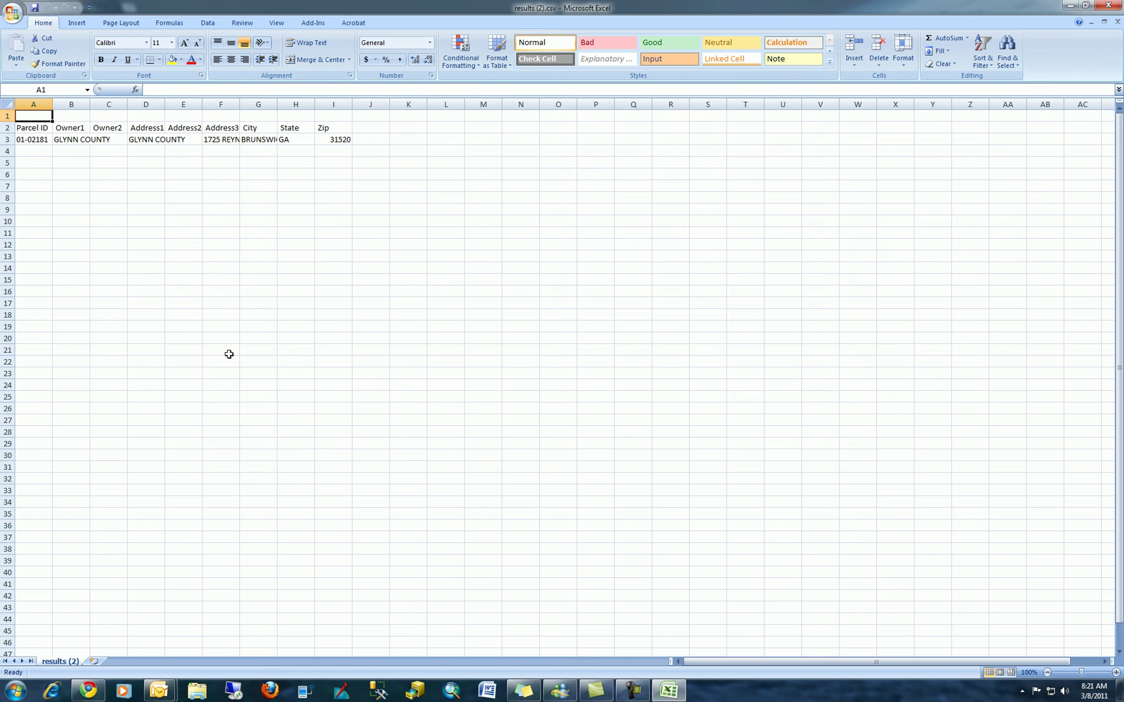
drag(53, 104, 86, 103)
drag(199, 104, 384, 104)
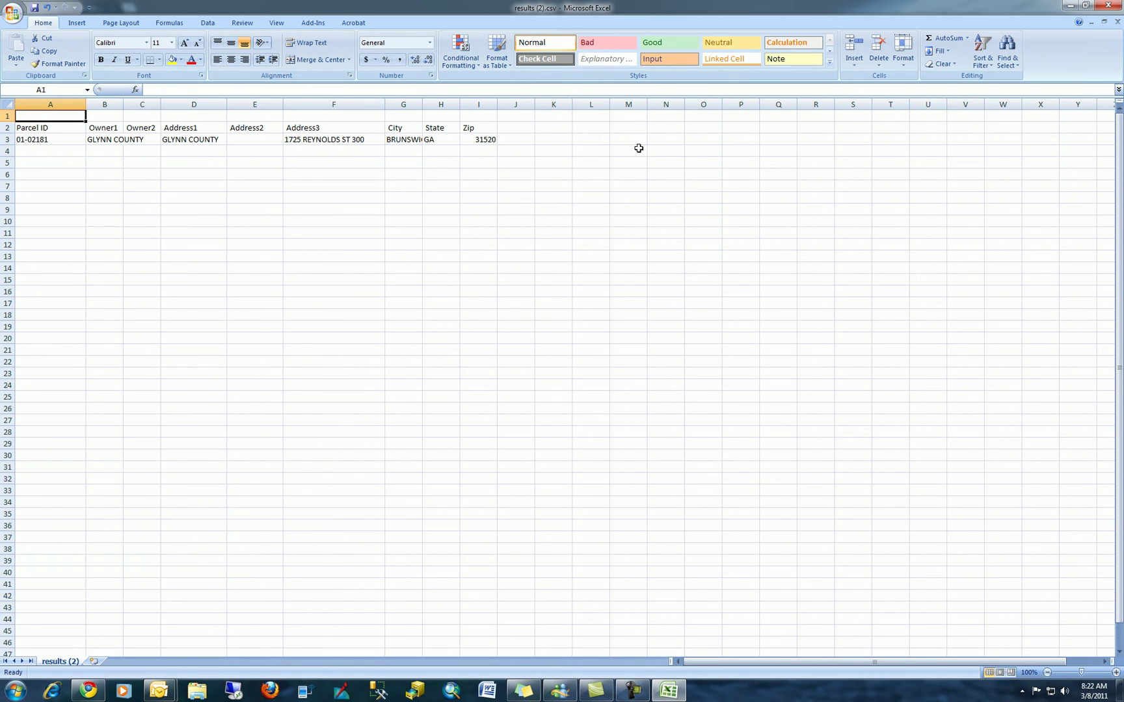
click(1109, 5)
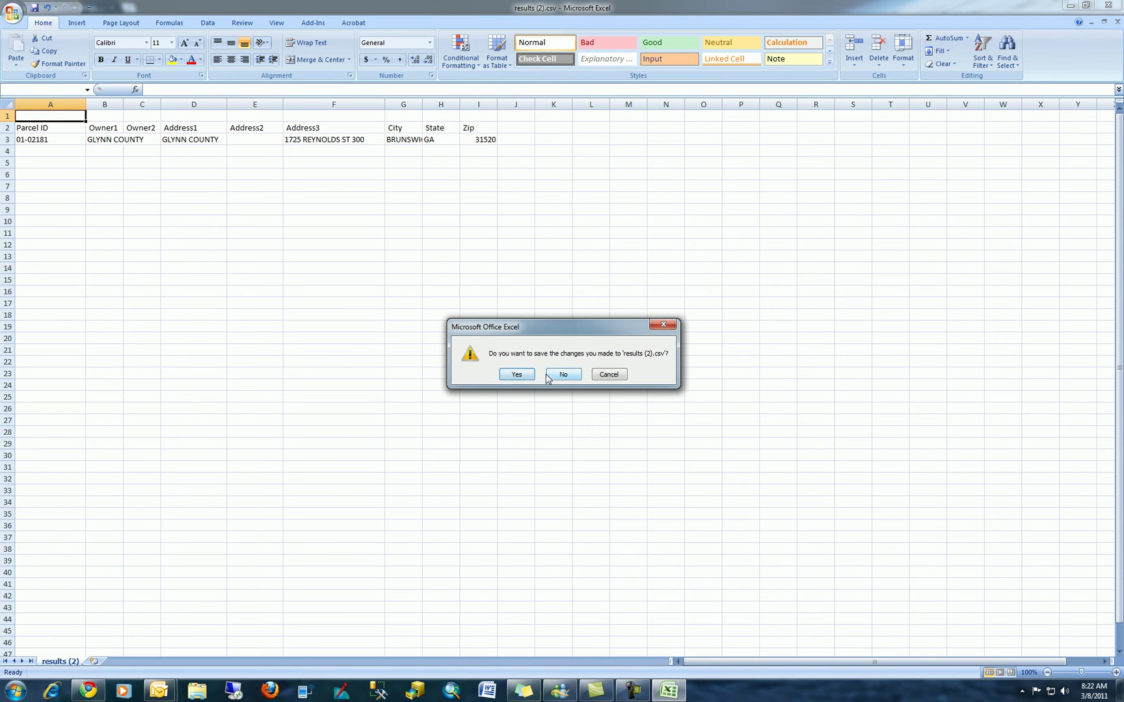
click(559, 375)
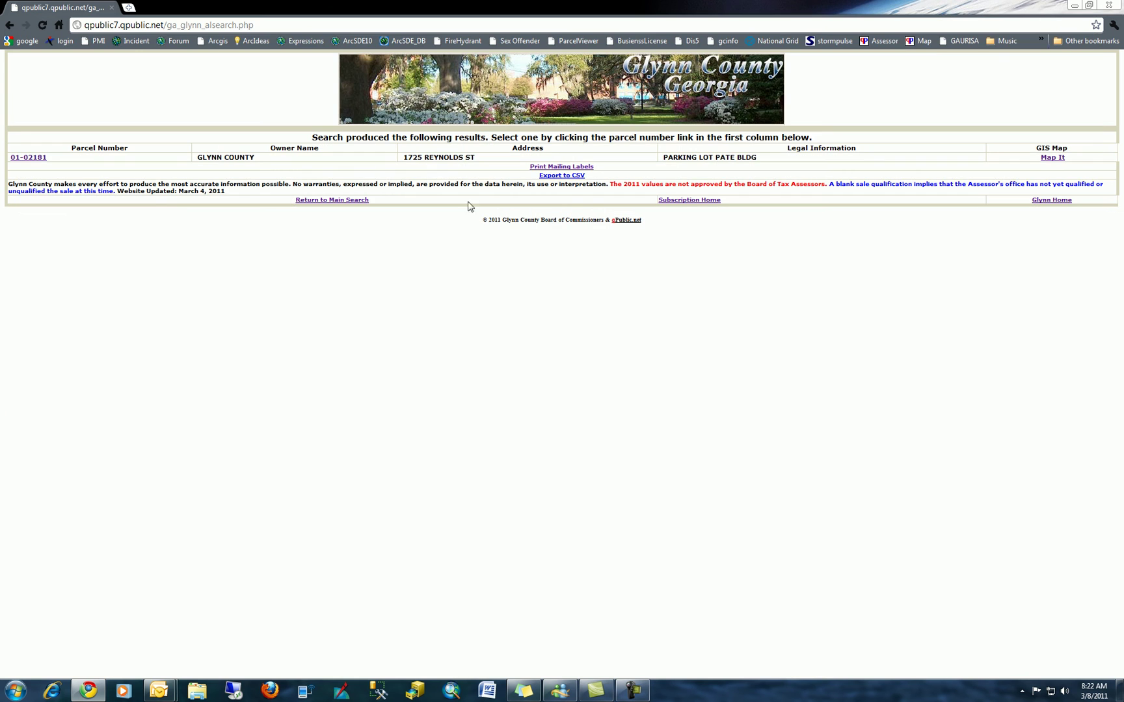
- Search parcels by legal description 'Lot 21', review the matches, and return to that form
click(7, 26)
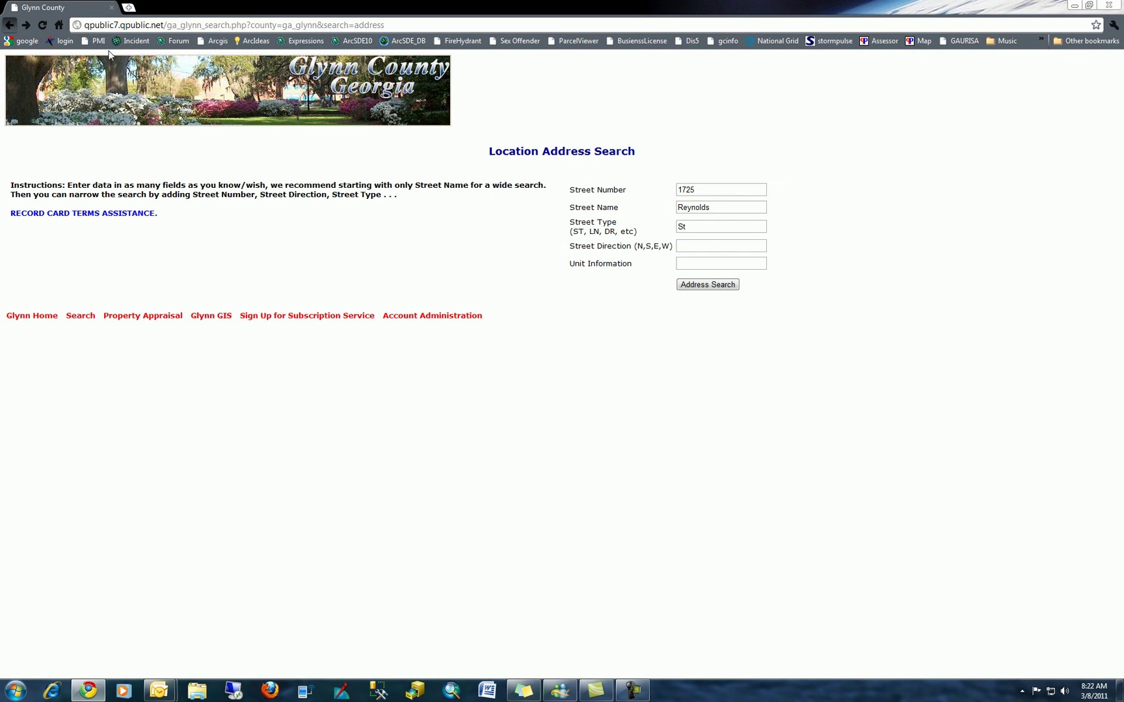
click(81, 319)
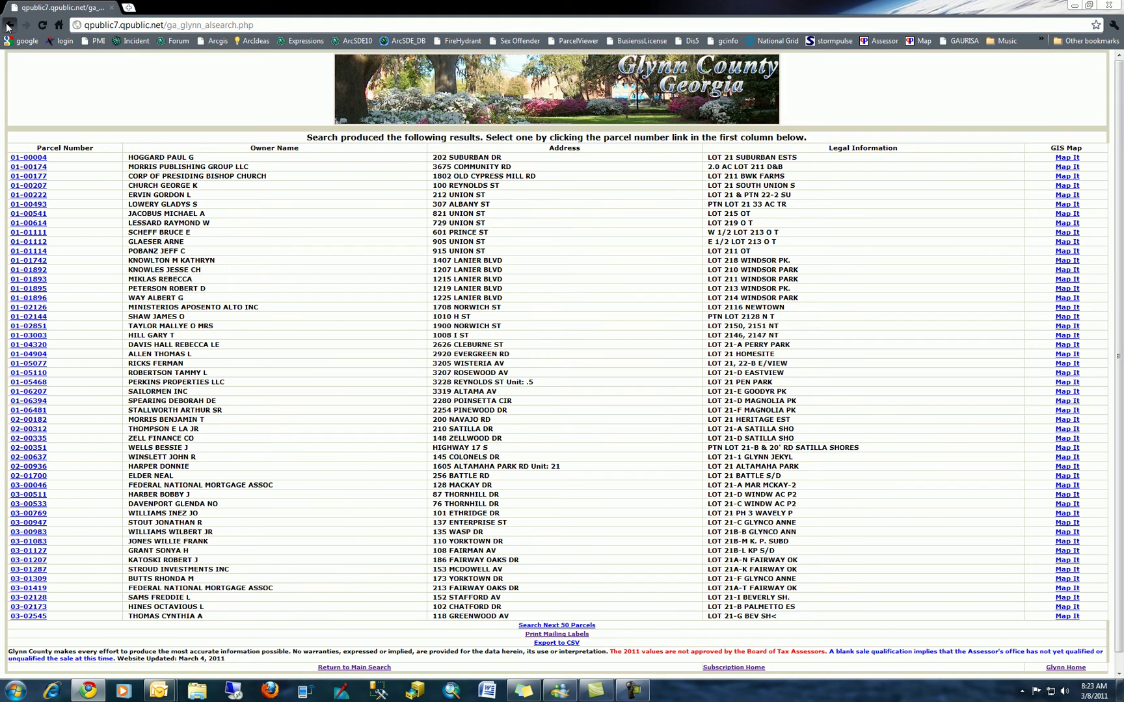
click(10, 25)
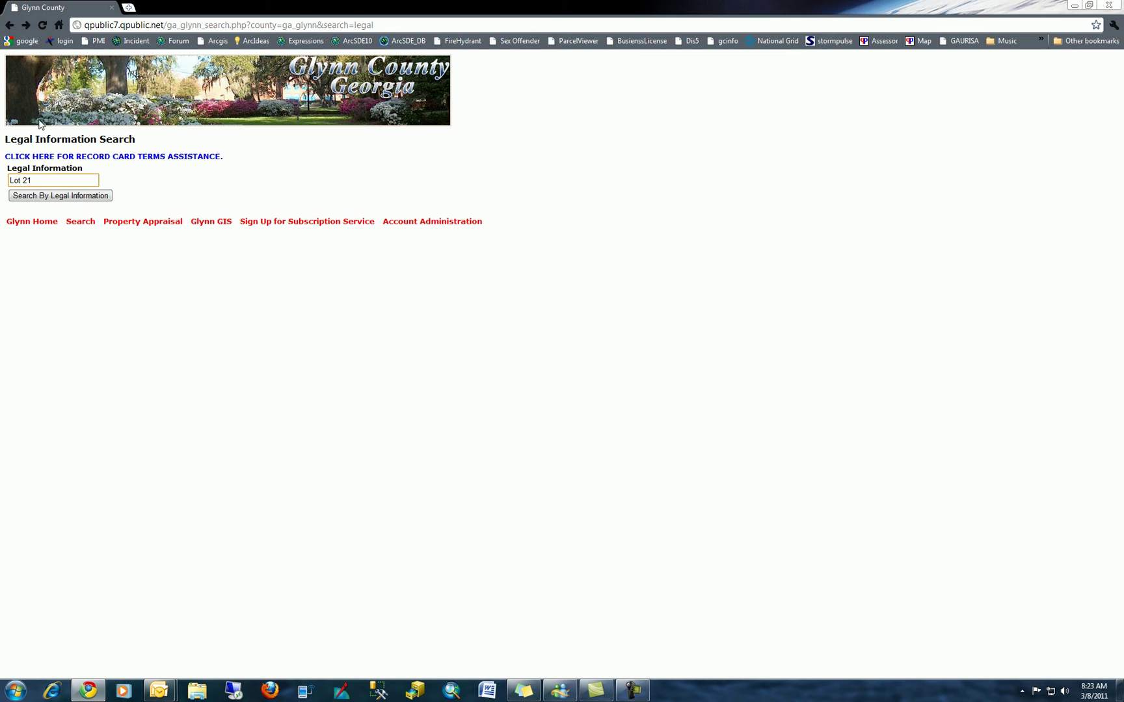
- Go back to the Web Access to Property Records page and scroll through its search options
click(10, 25)
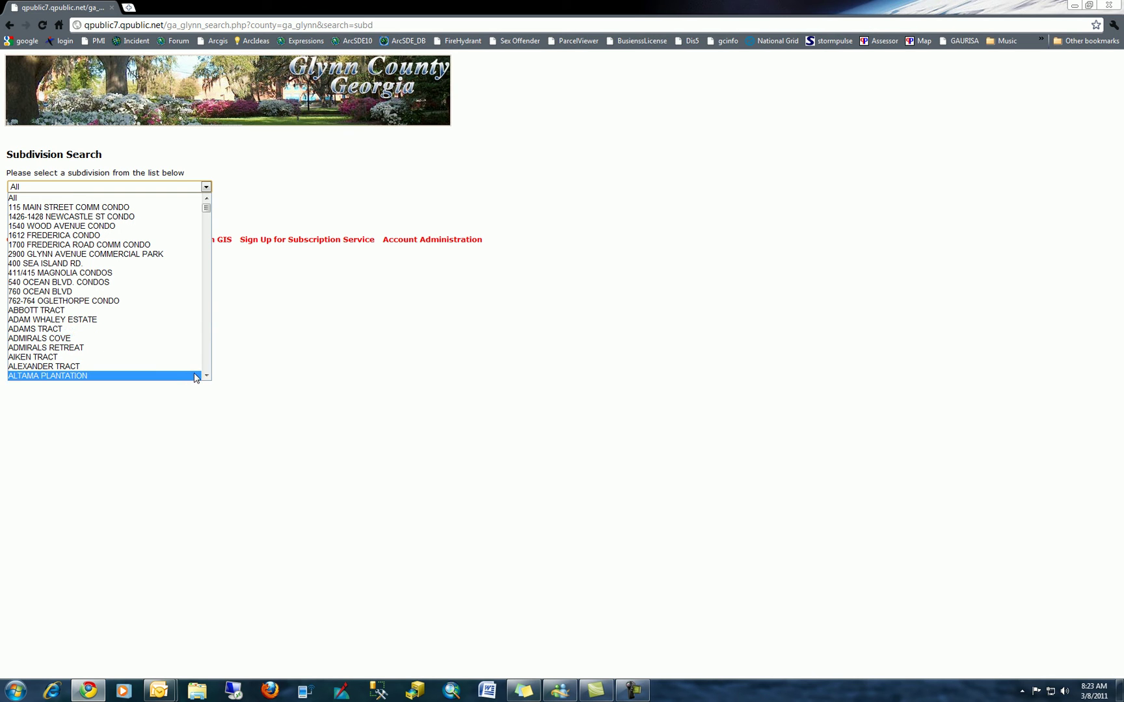
scroll(205, 378, down, 4)
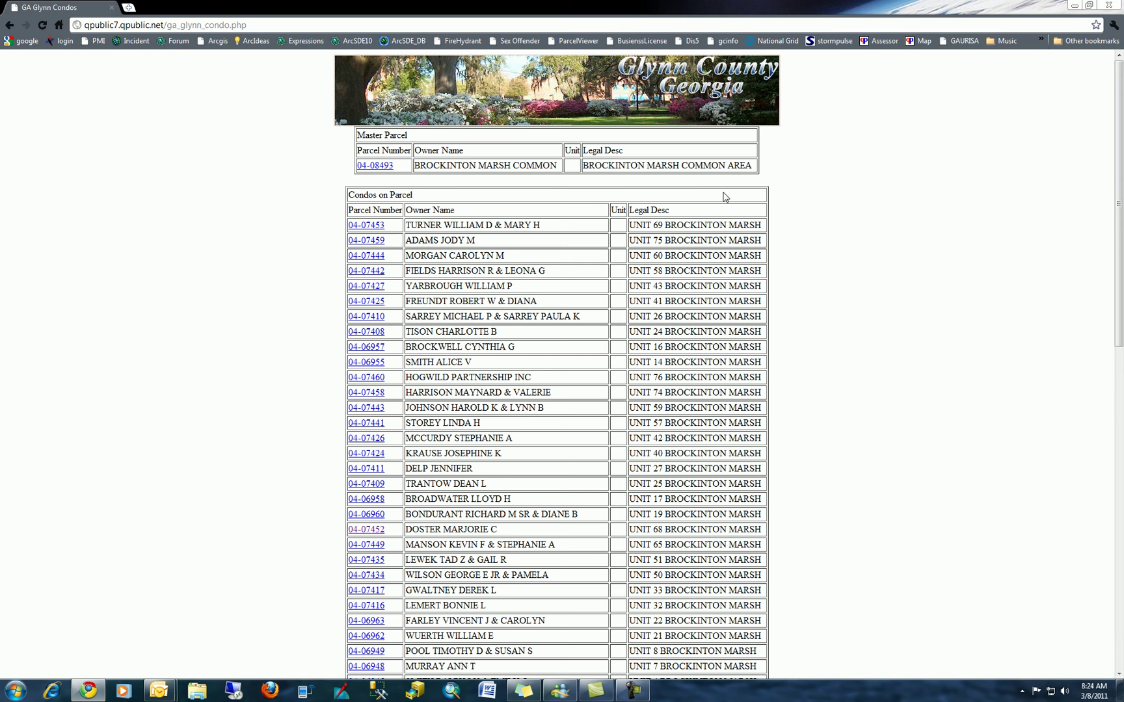
- Scroll down through the Brockinton Marsh condo units and back up to the master parcel
scroll(753, 202, down, 10)
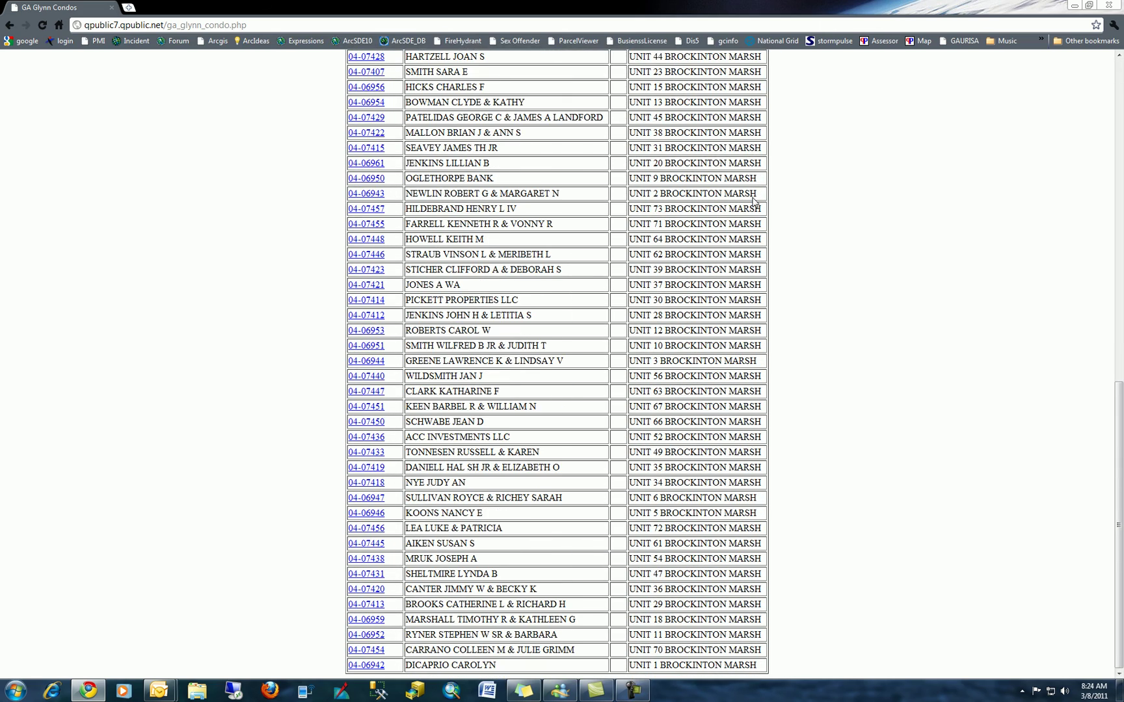
scroll(752, 202, up, 10)
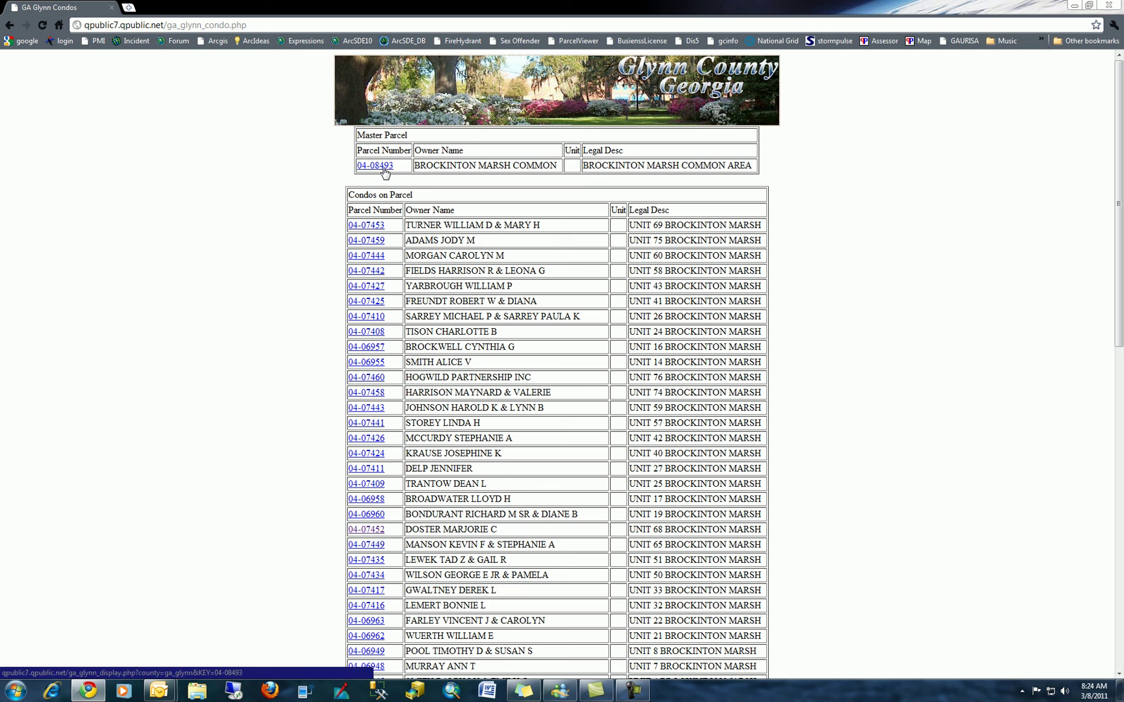
- View the records for master parcel 04-08493 and condo unit 04-07453, then return to Condo Search
click(383, 167)
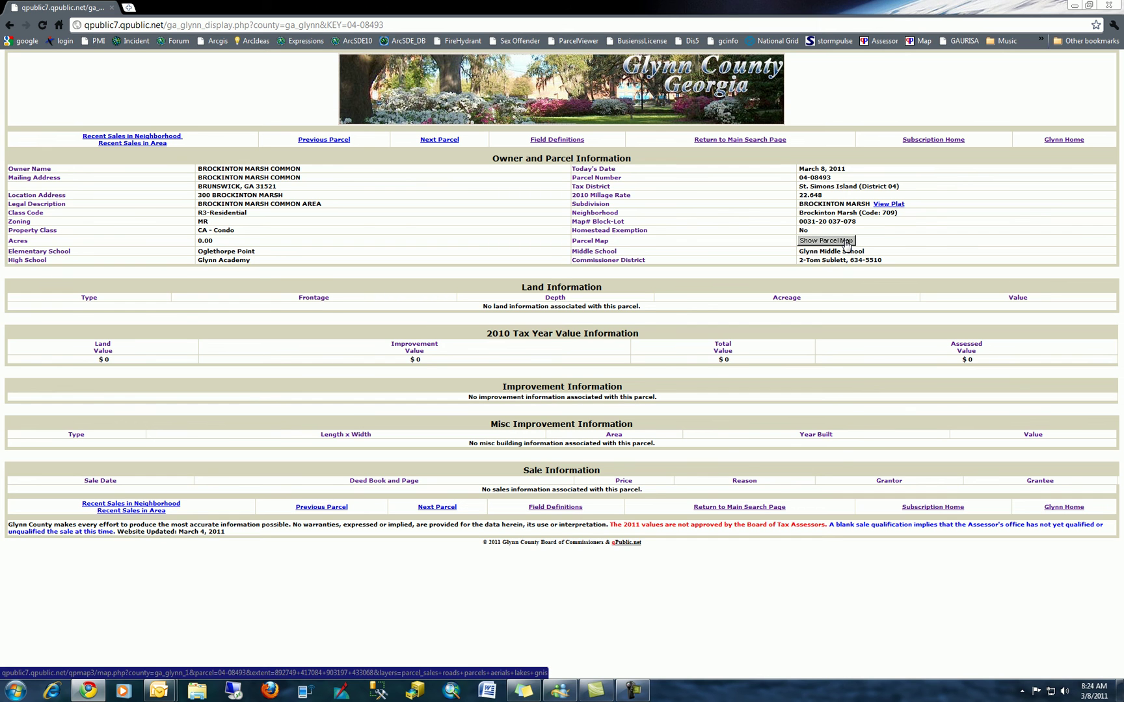
click(8, 25)
click(372, 225)
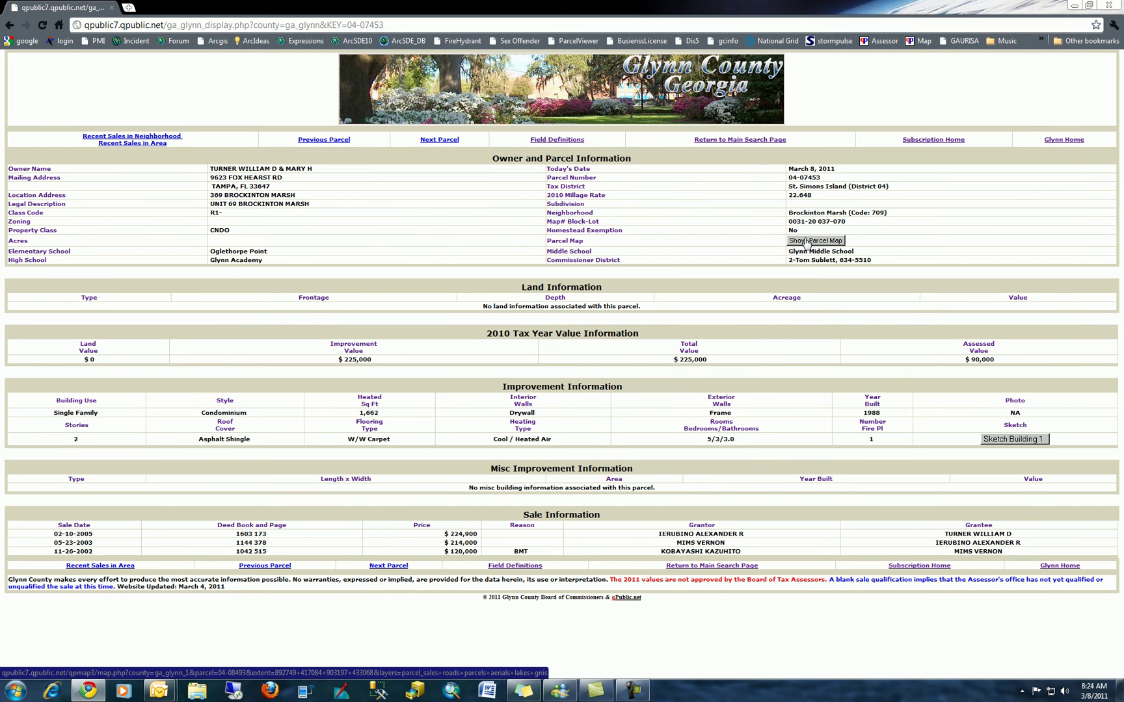
click(10, 27)
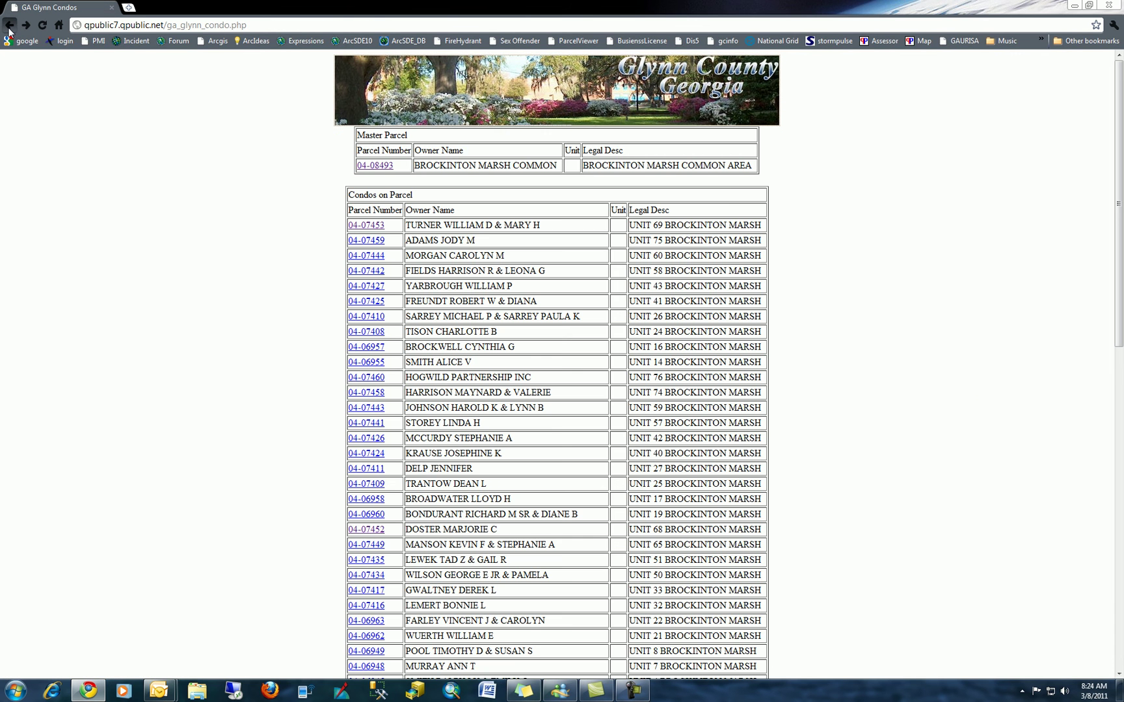
click(9, 28)
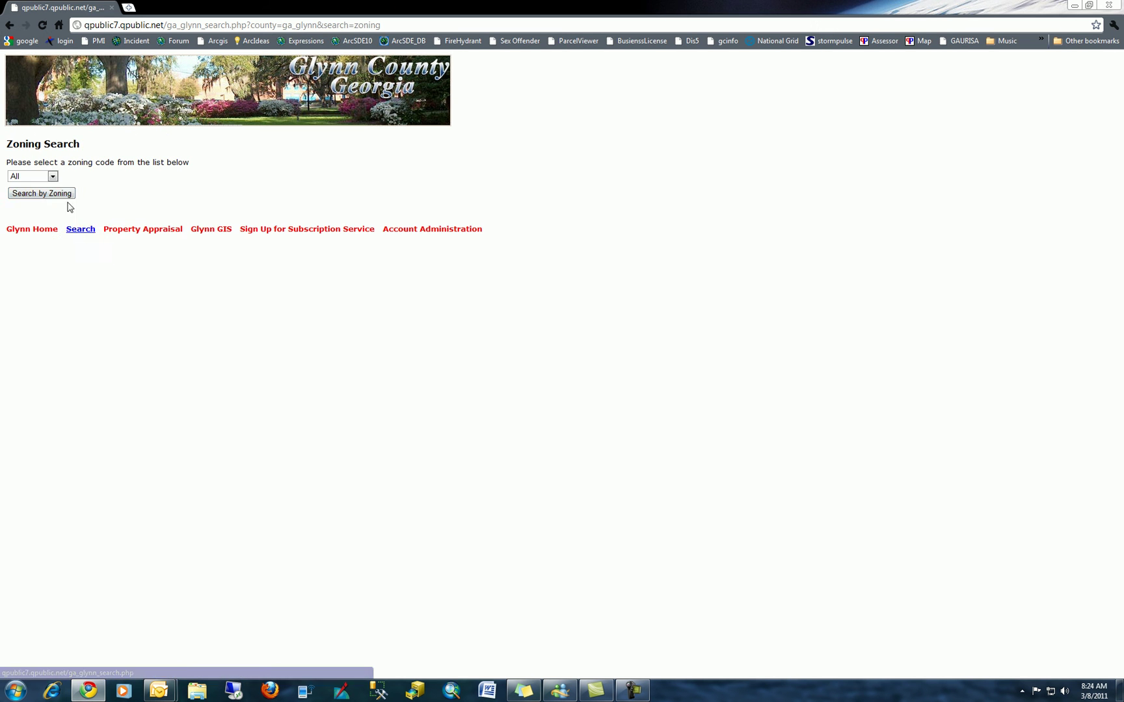
- Expand the zoning code dropdown and scroll through the available codes
click(52, 177)
mouse_move(54, 198)
mouse_down()
mouse_move(60, 319)
mouse_move(66, 188)
mouse_up()
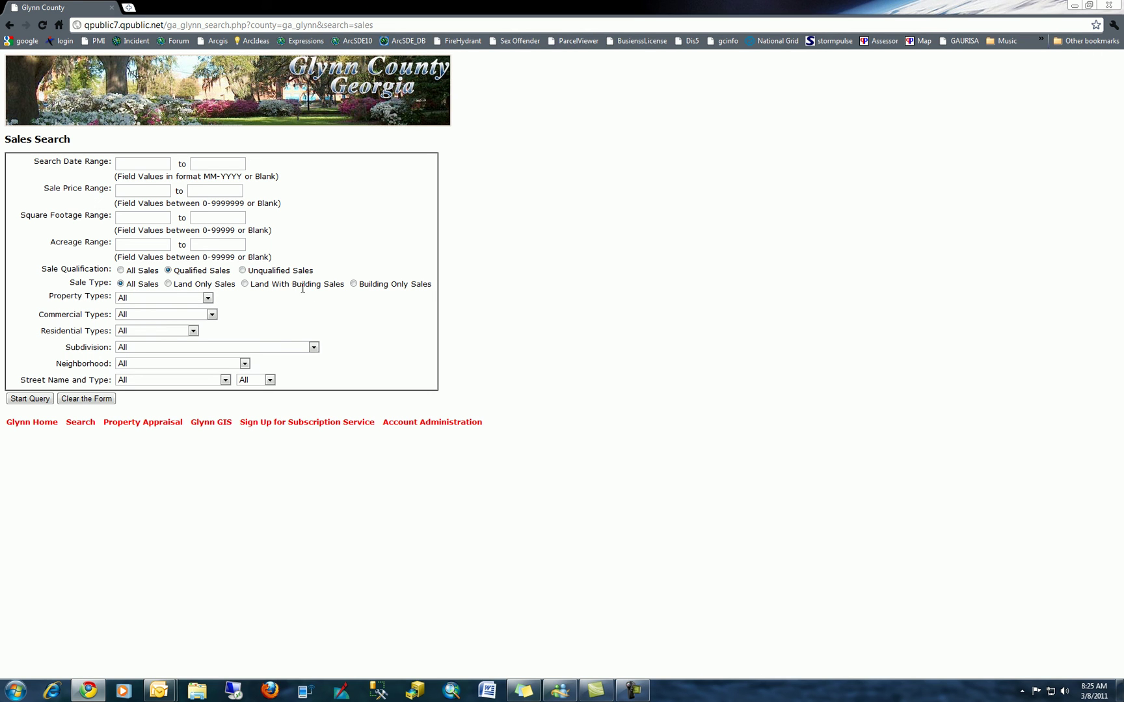
click(207, 299)
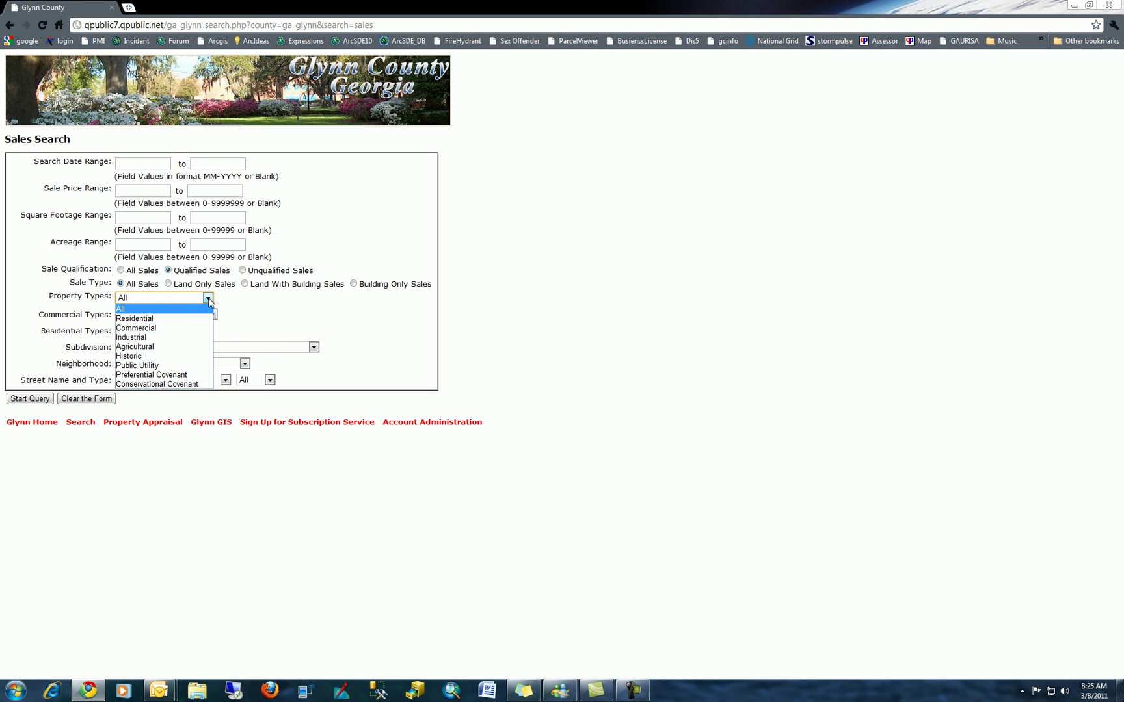
click(241, 310)
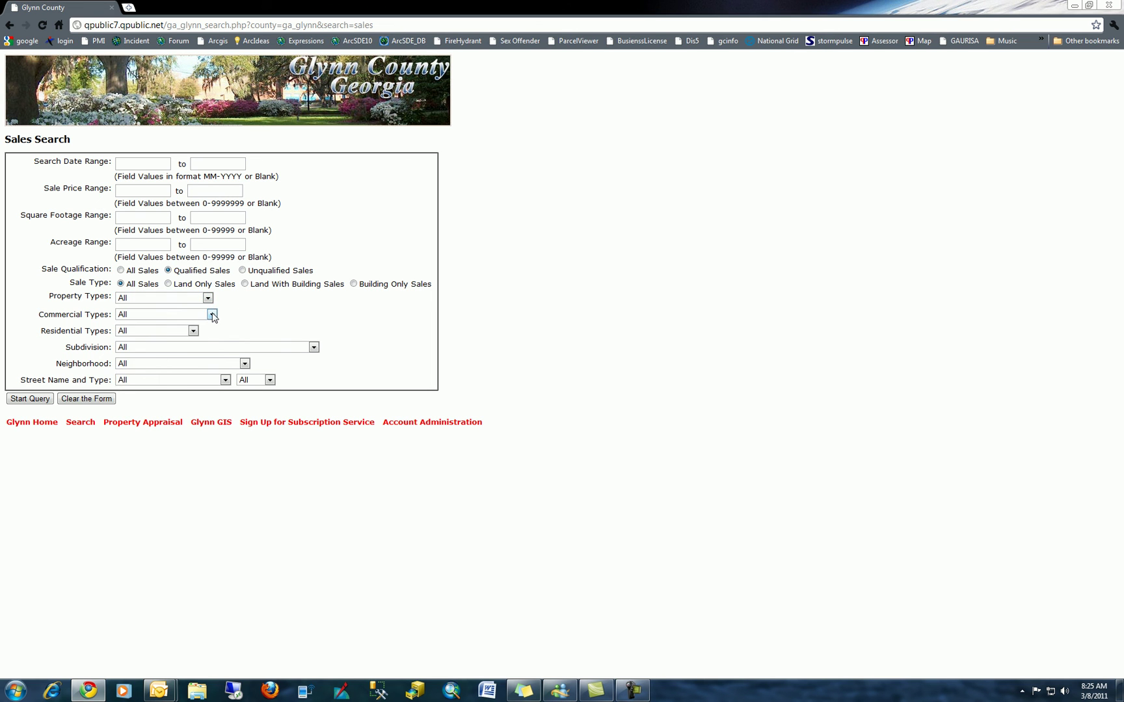
click(212, 315)
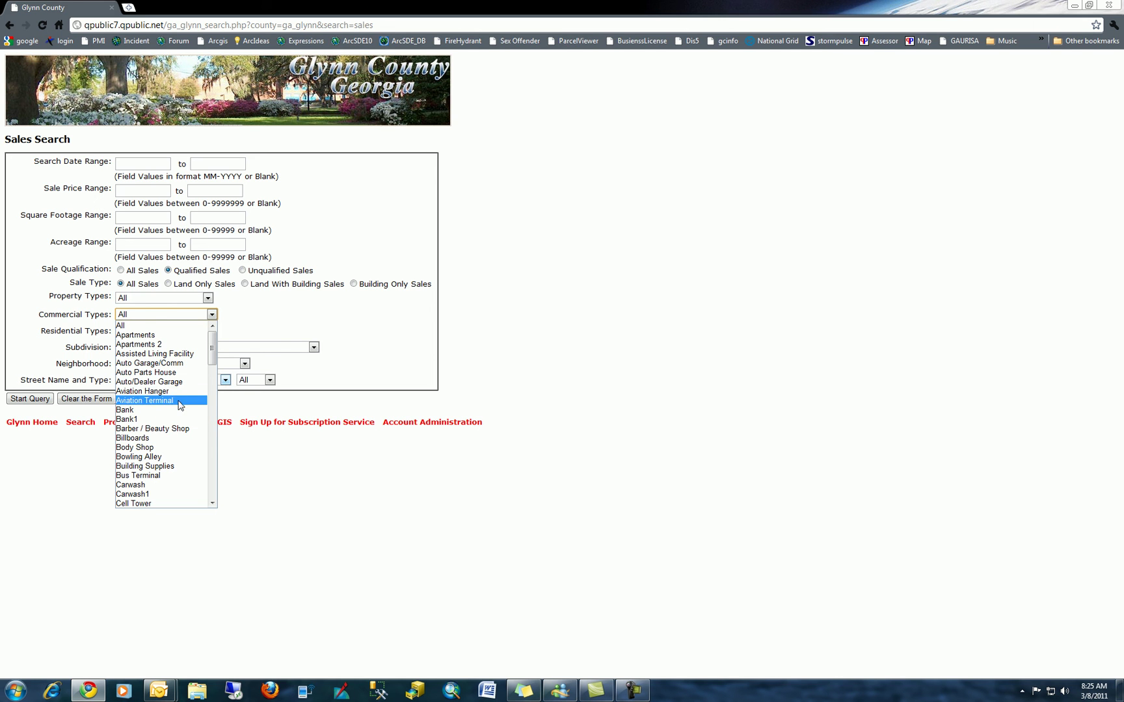
click(254, 323)
click(194, 331)
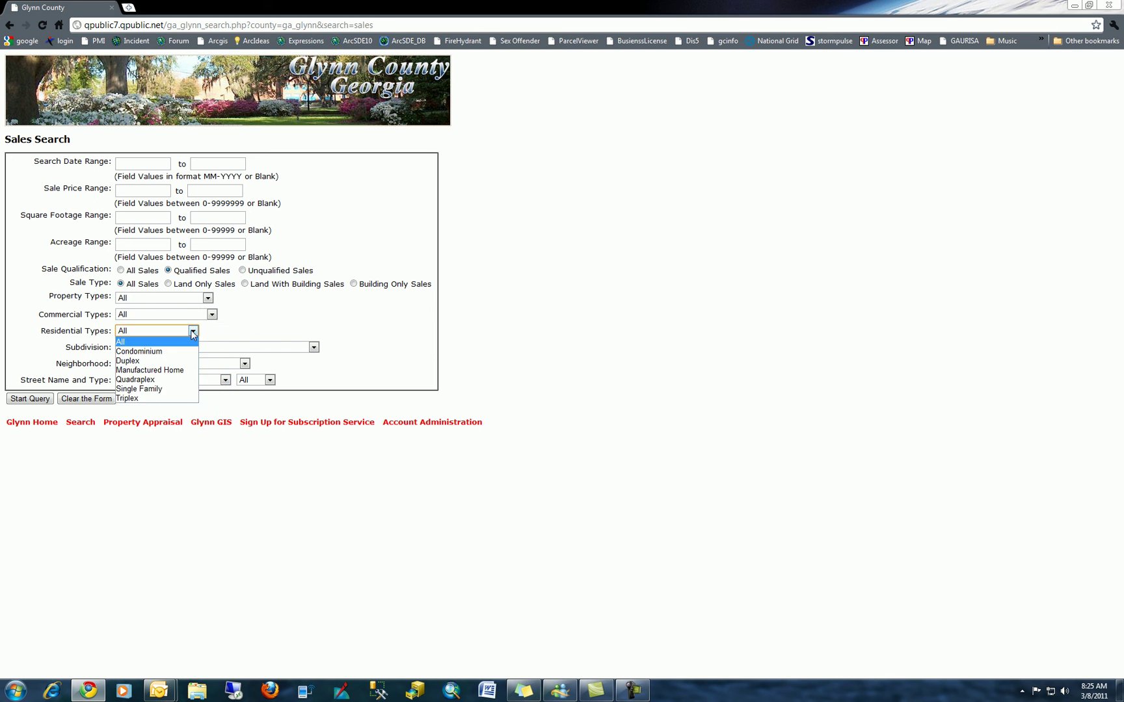
click(256, 326)
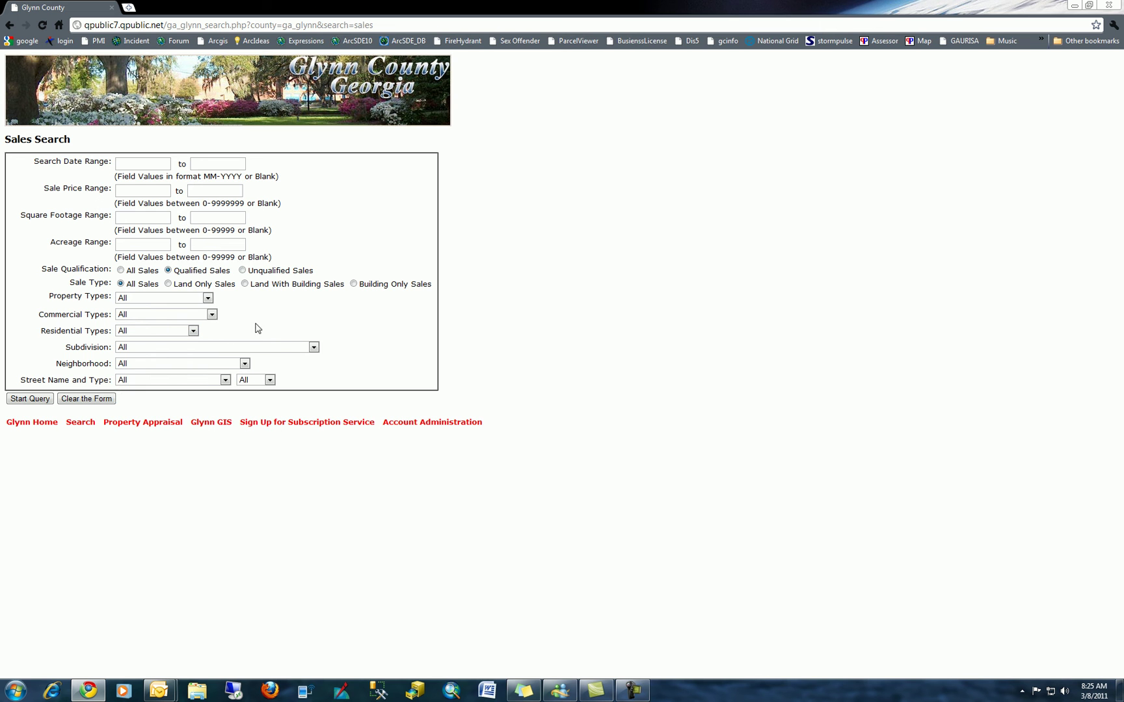
click(314, 347)
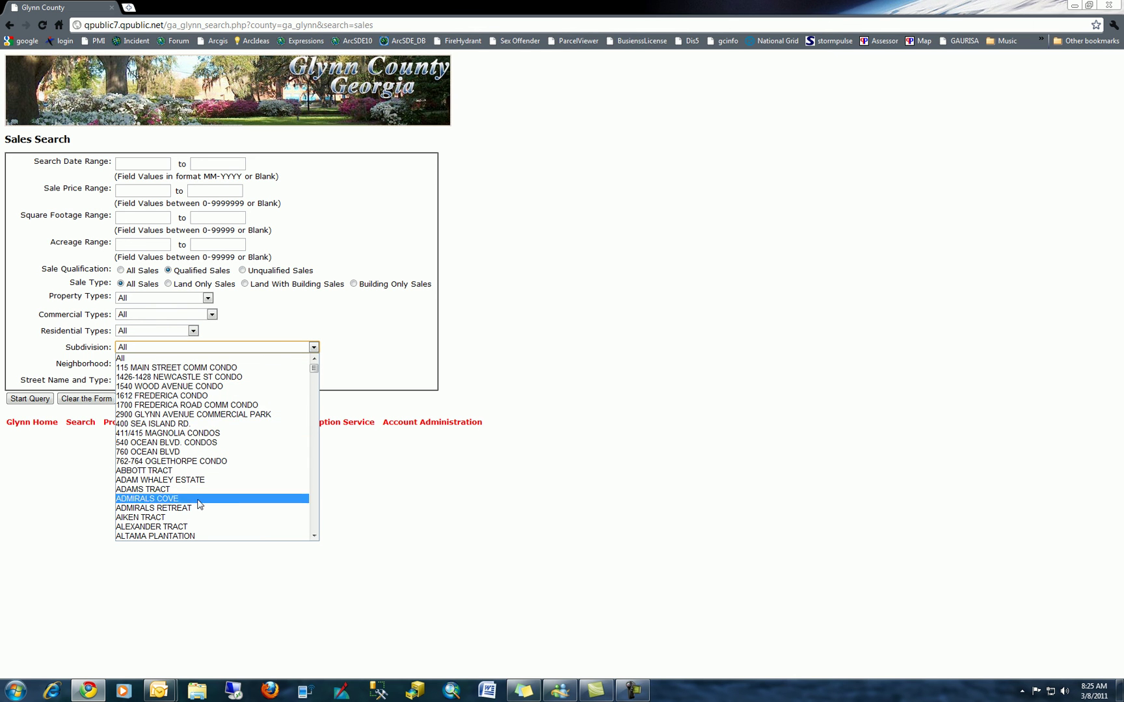
click(228, 315)
click(246, 365)
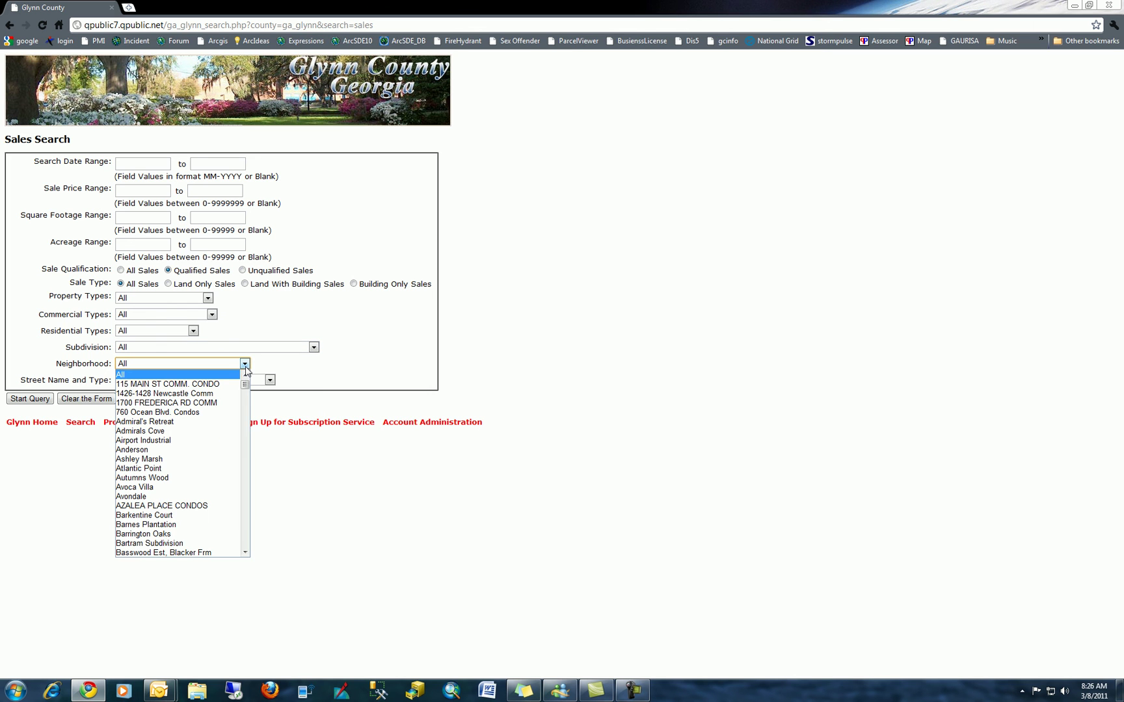
click(246, 367)
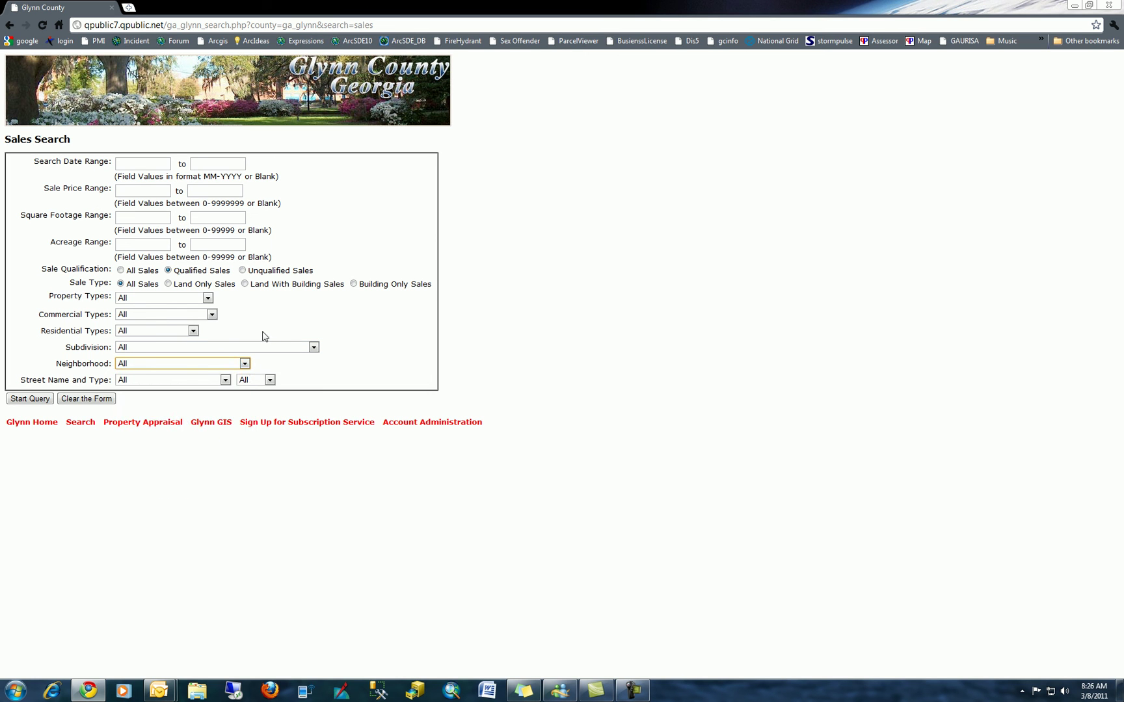
click(227, 381)
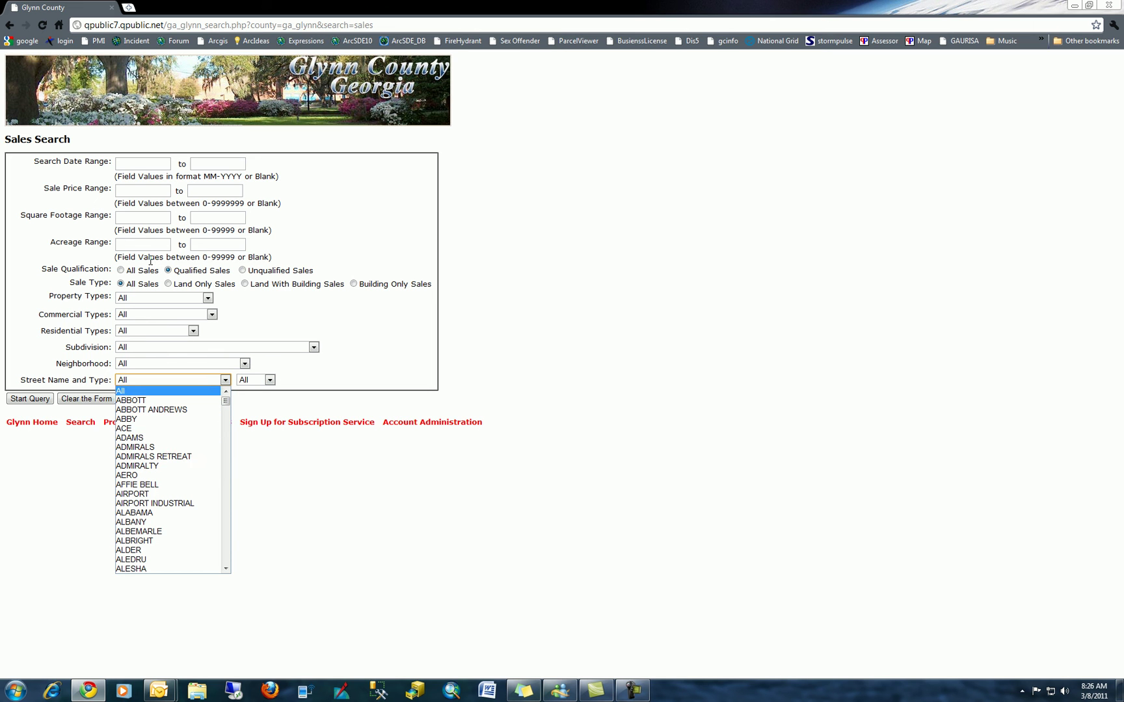
click(311, 317)
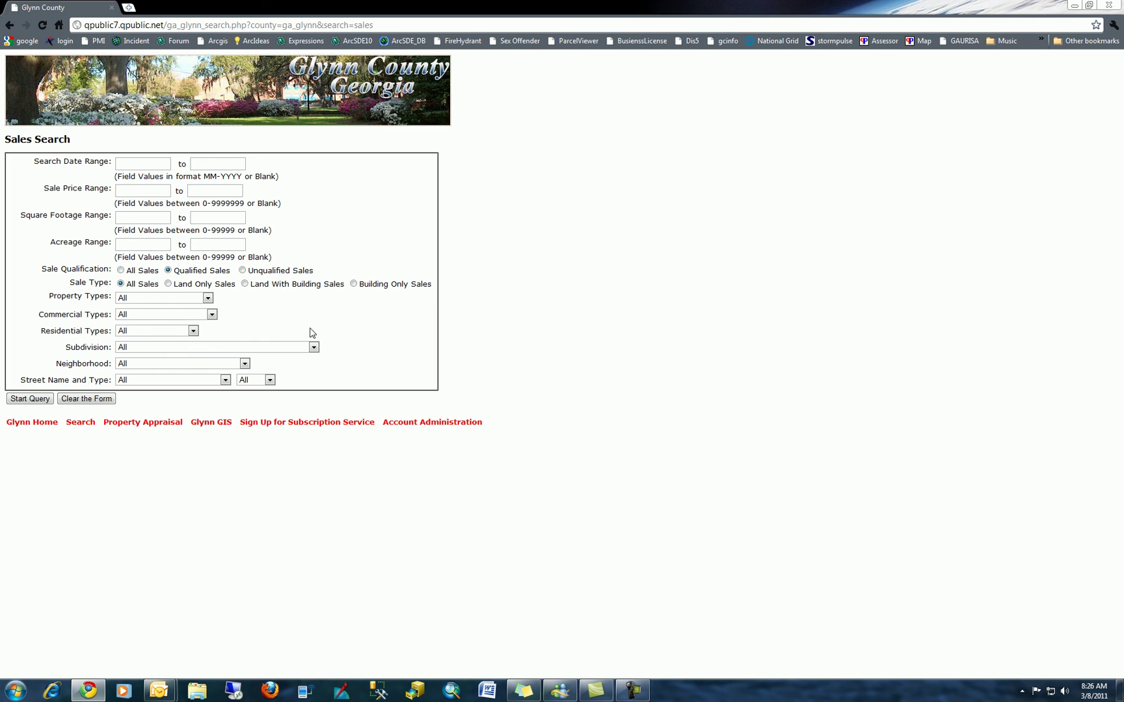
- List all April 2010 sales from the Sales By Month list on the search menu
click(9, 25)
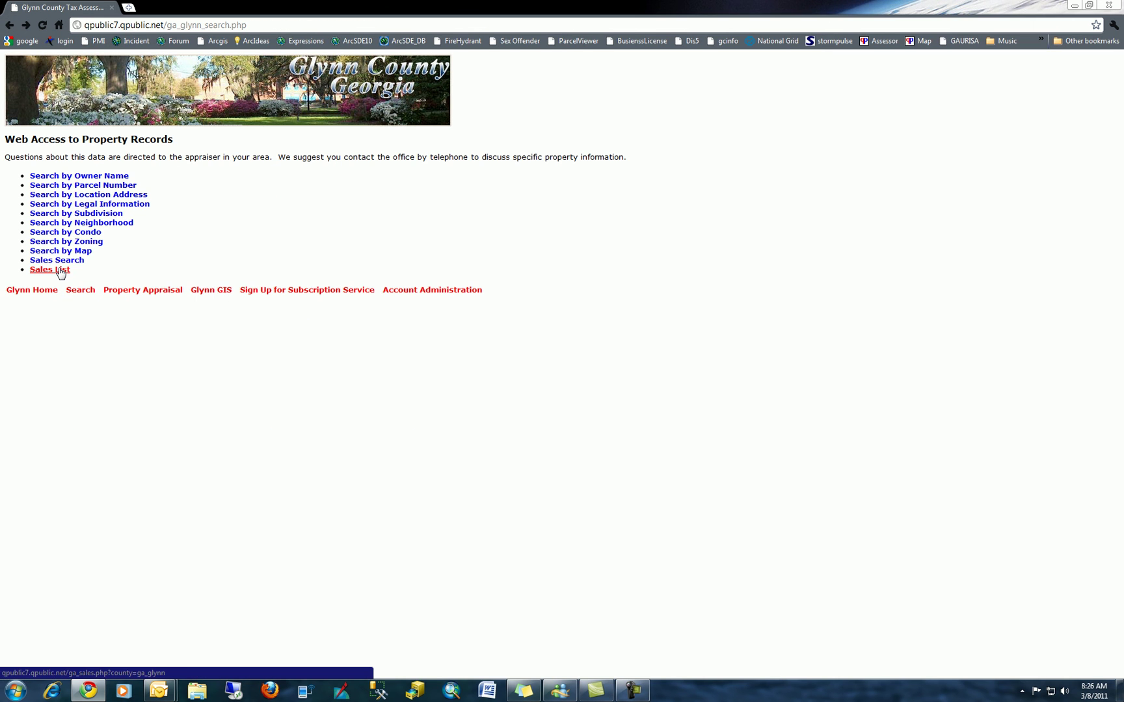
click(61, 272)
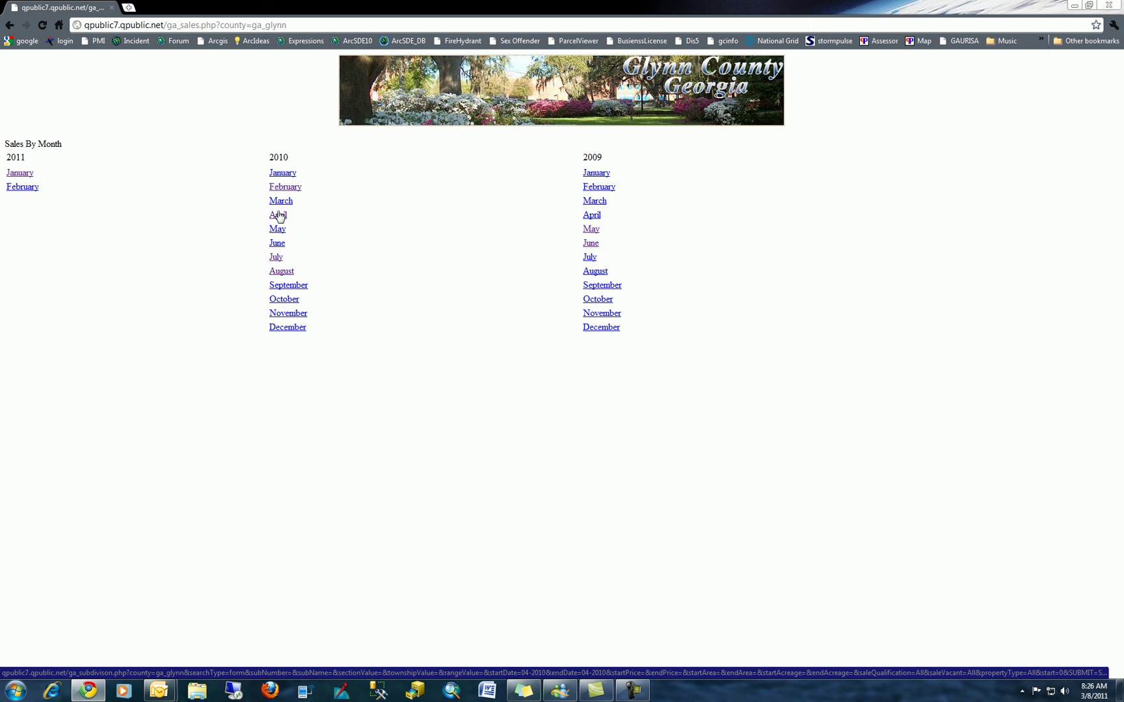
click(278, 216)
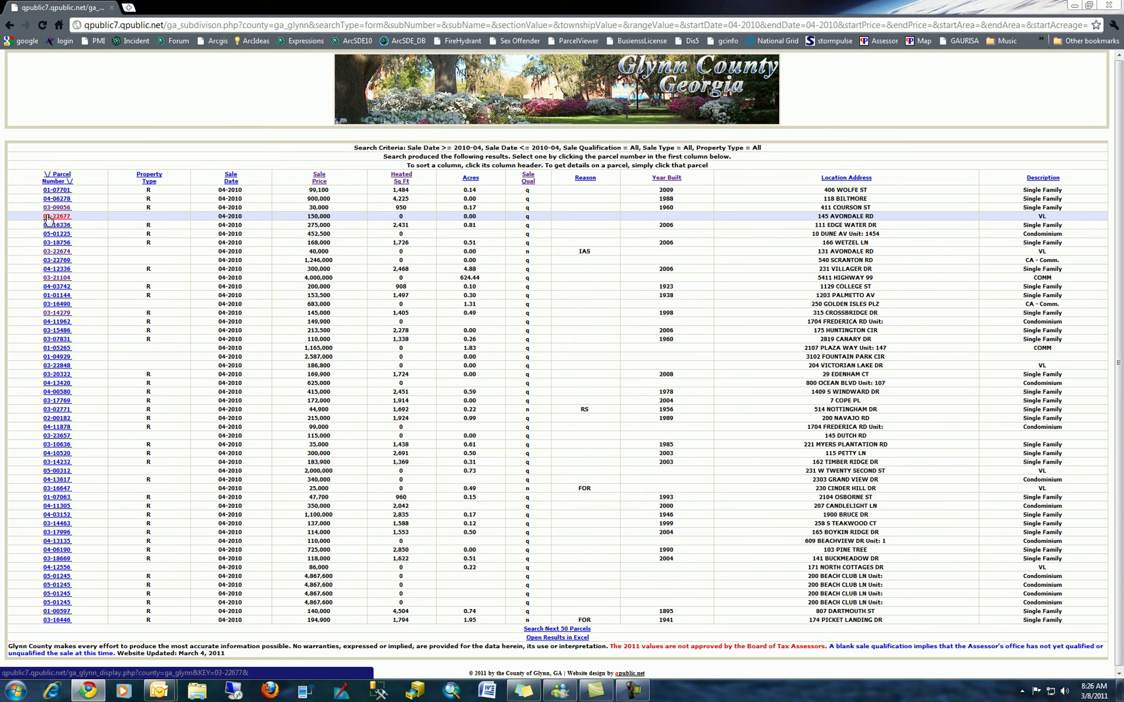
click(48, 218)
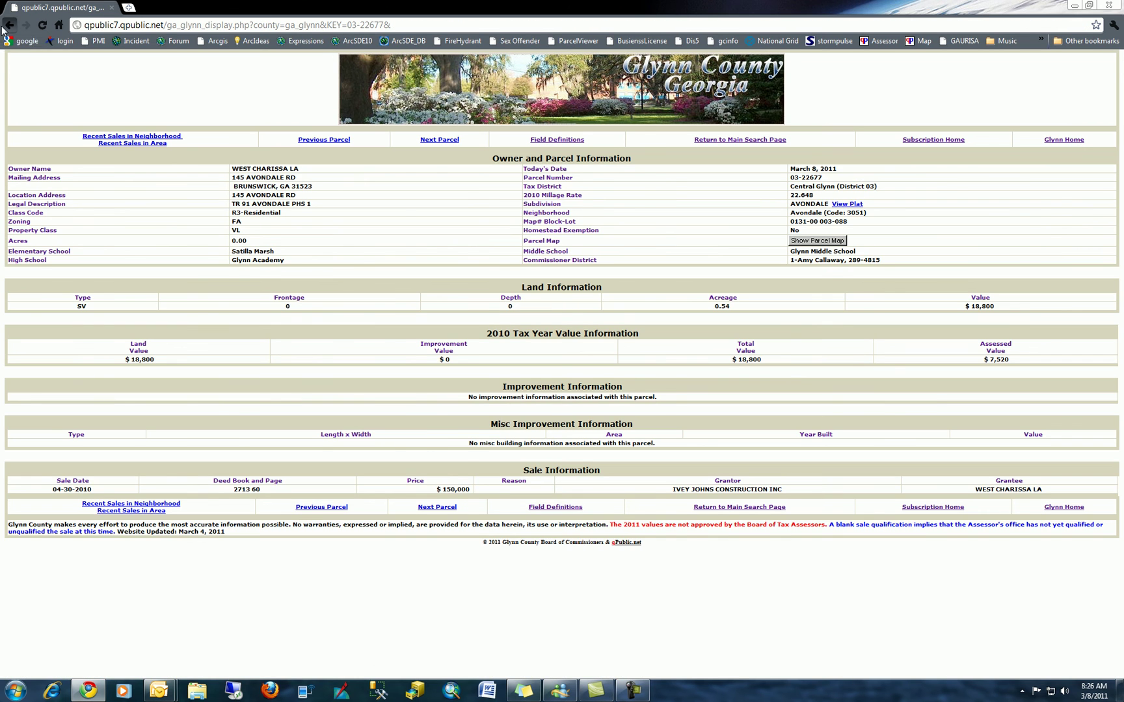
click(8, 26)
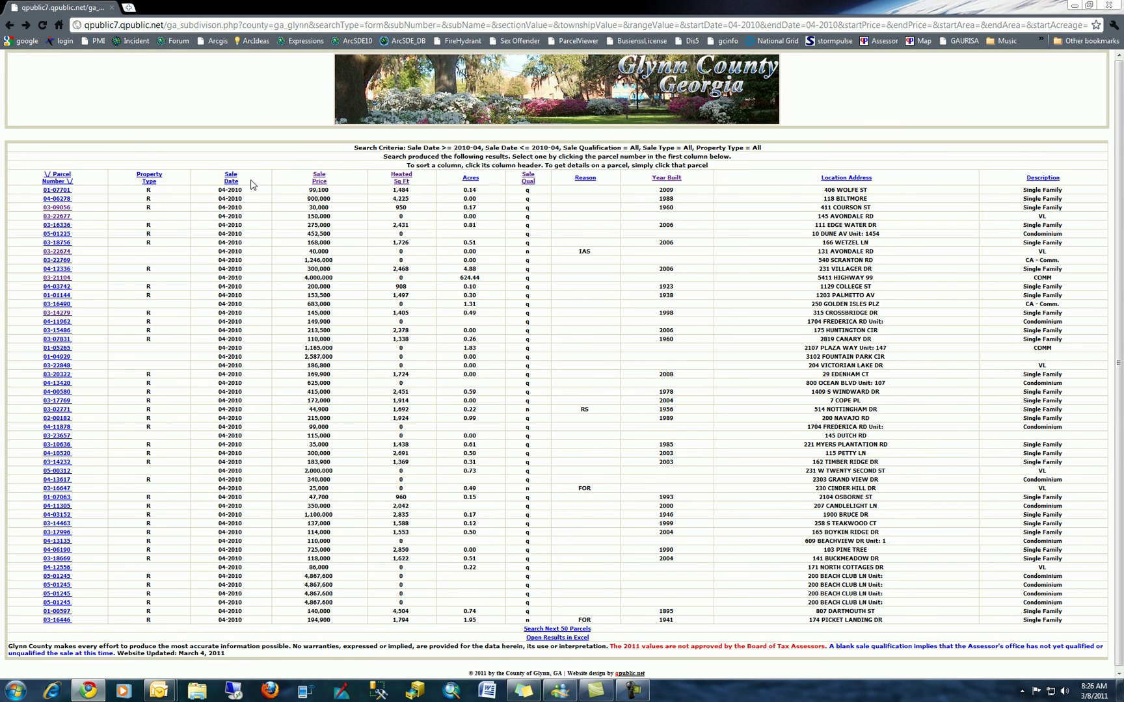
click(319, 179)
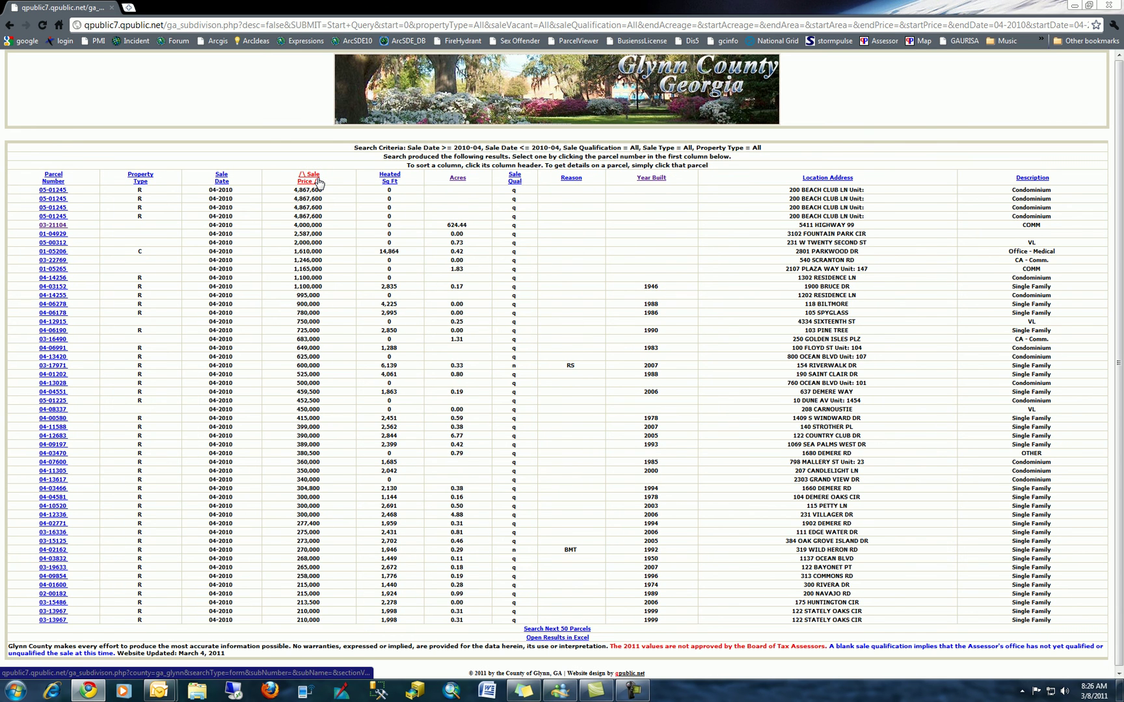
click(319, 180)
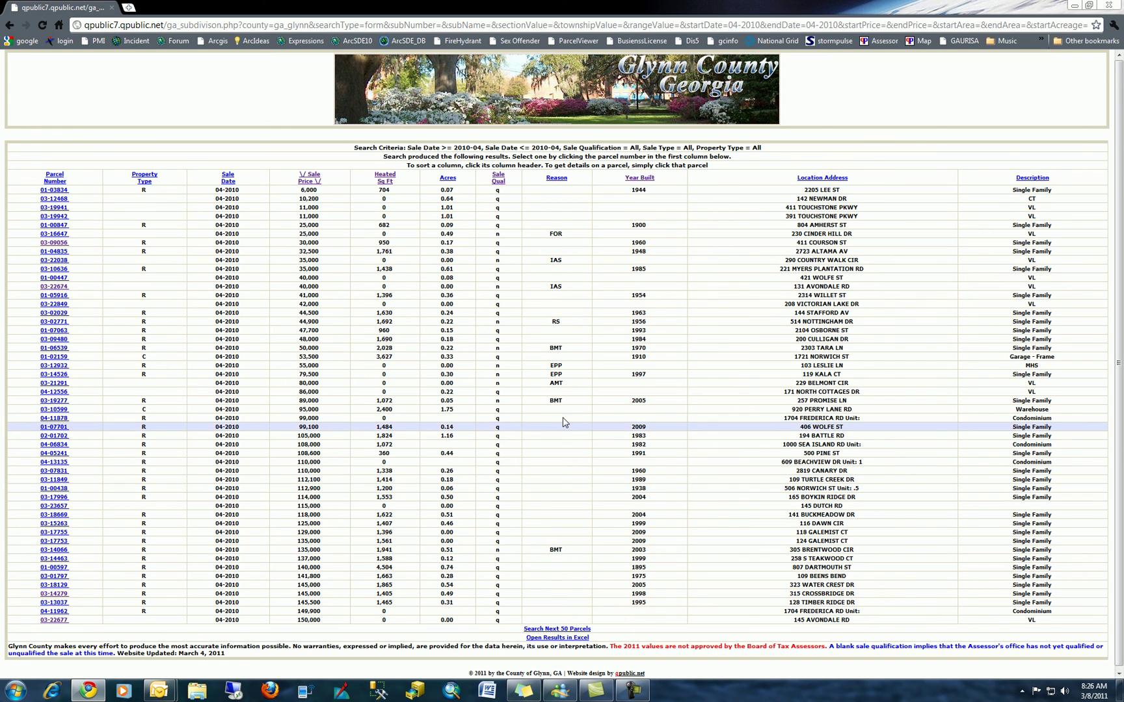
click(558, 182)
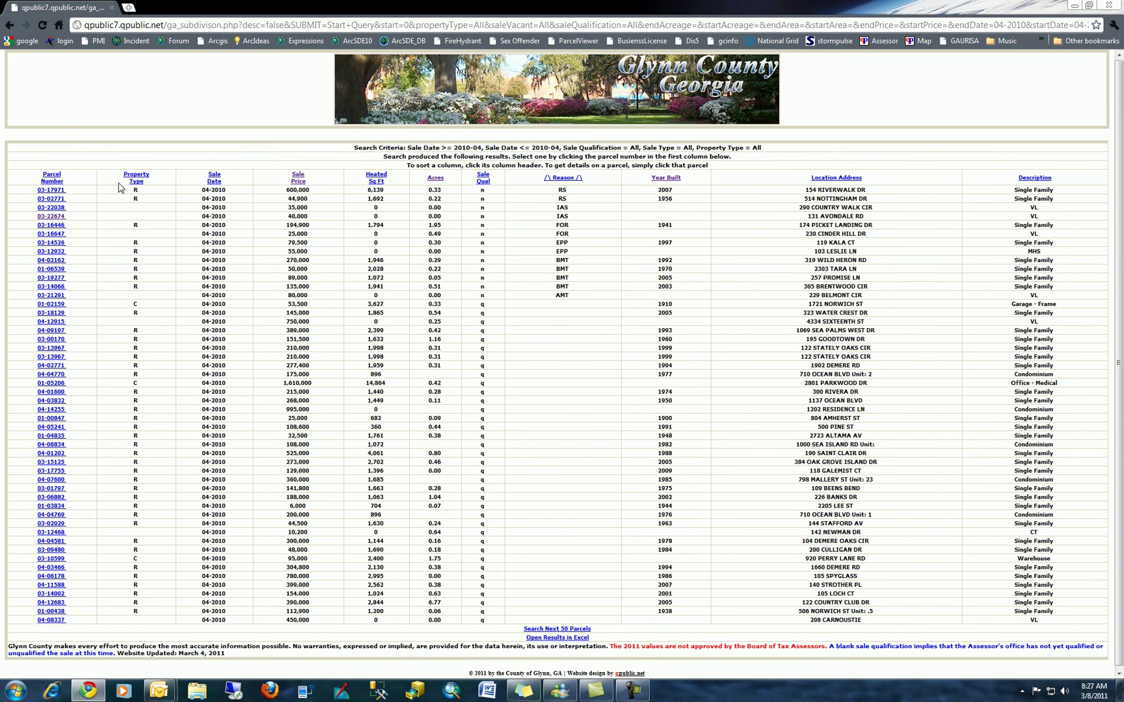
click(9, 26)
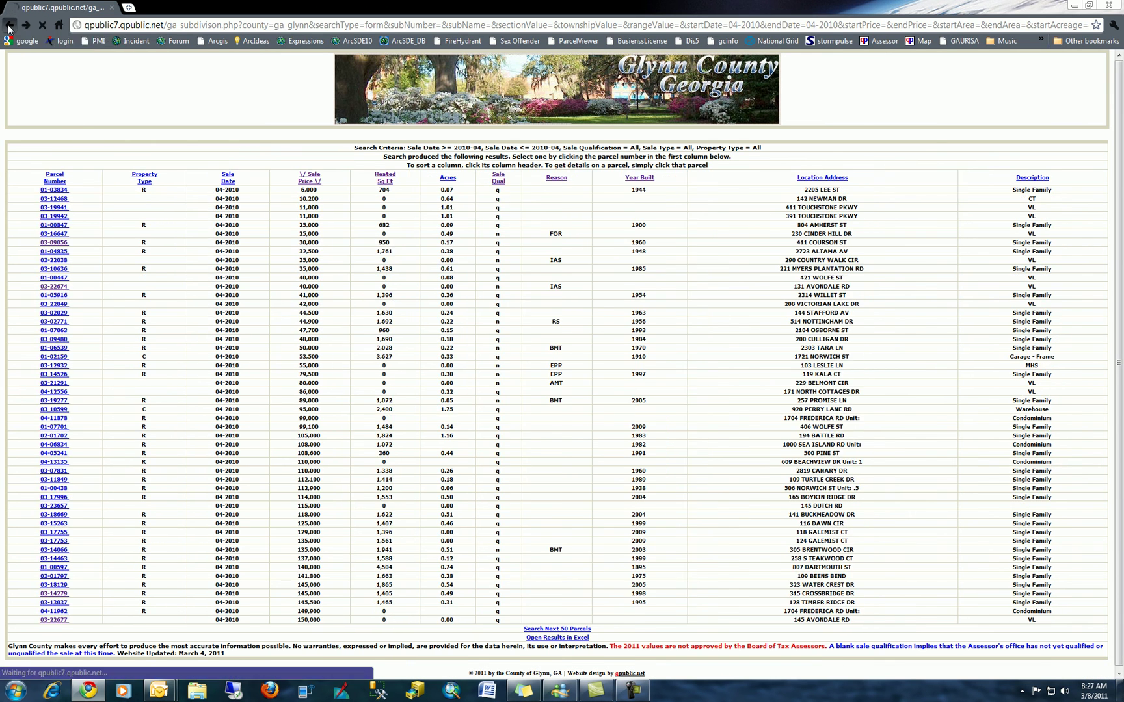
click(9, 26)
click(9, 26)
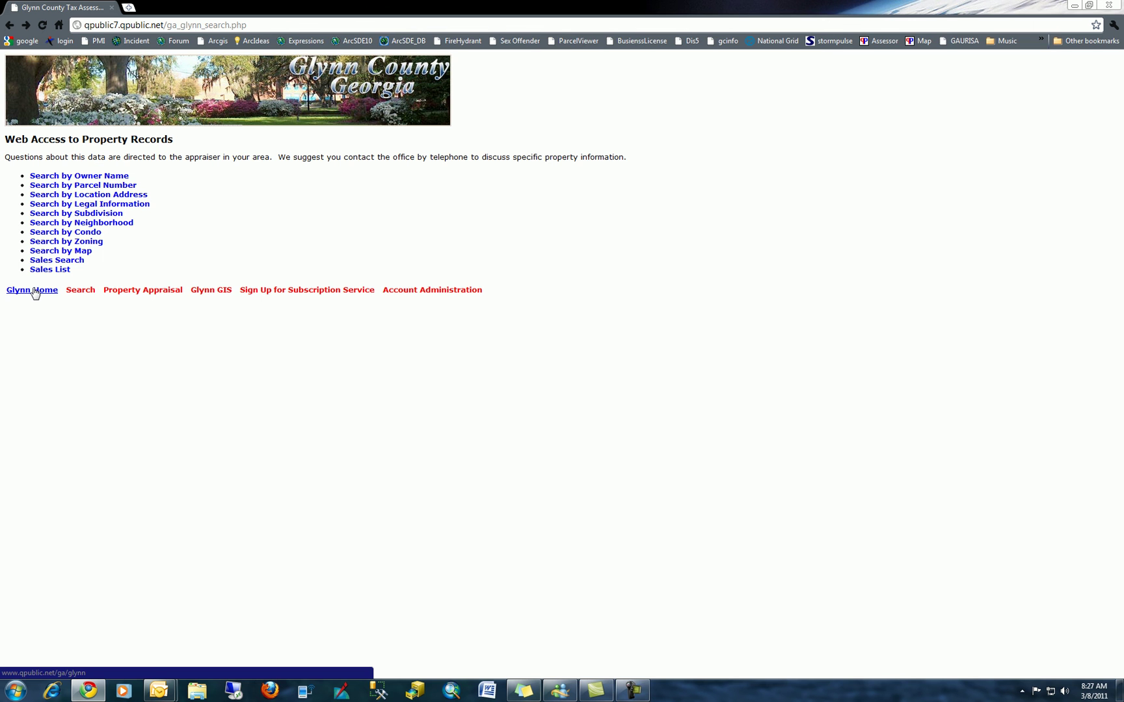
- Follow the Glynn Home link to the Property Record Search home page
click(34, 291)
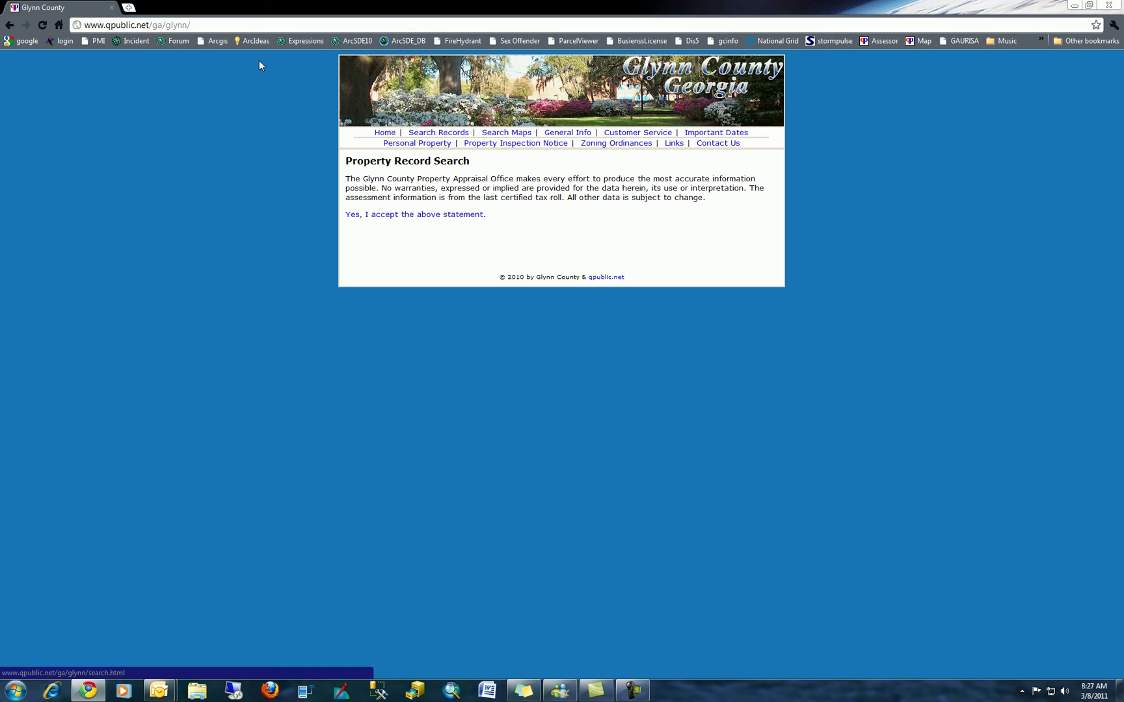
- Accept the disclaimer statement to enter the property records search menu
click(393, 214)
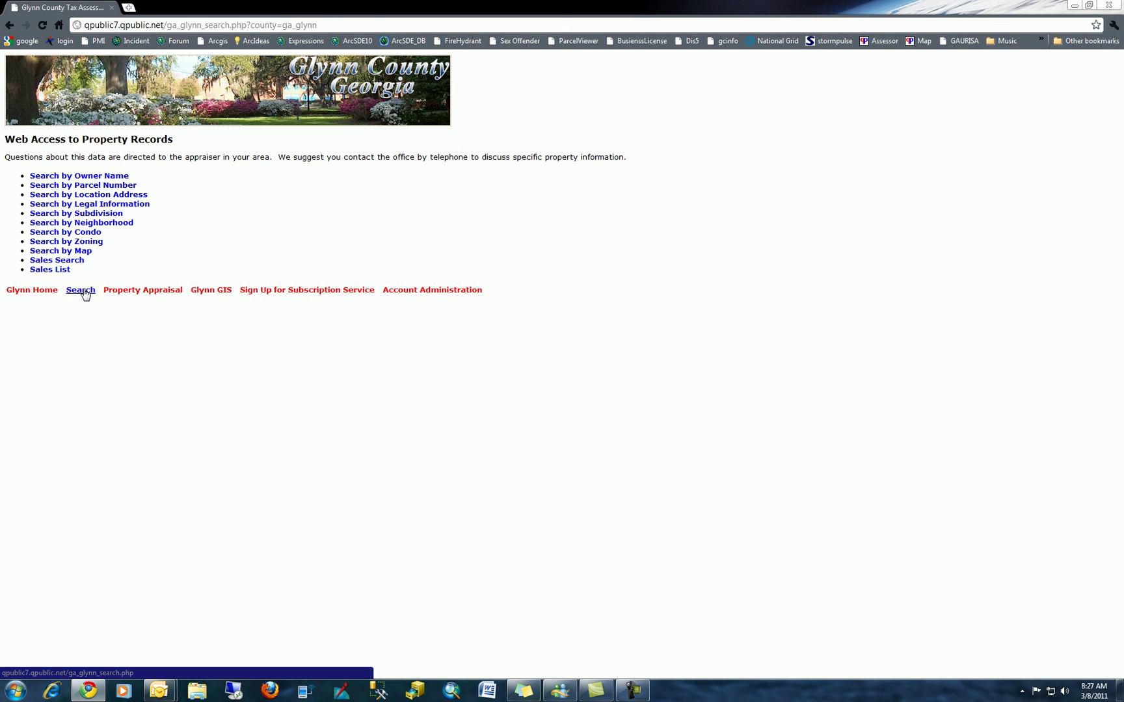